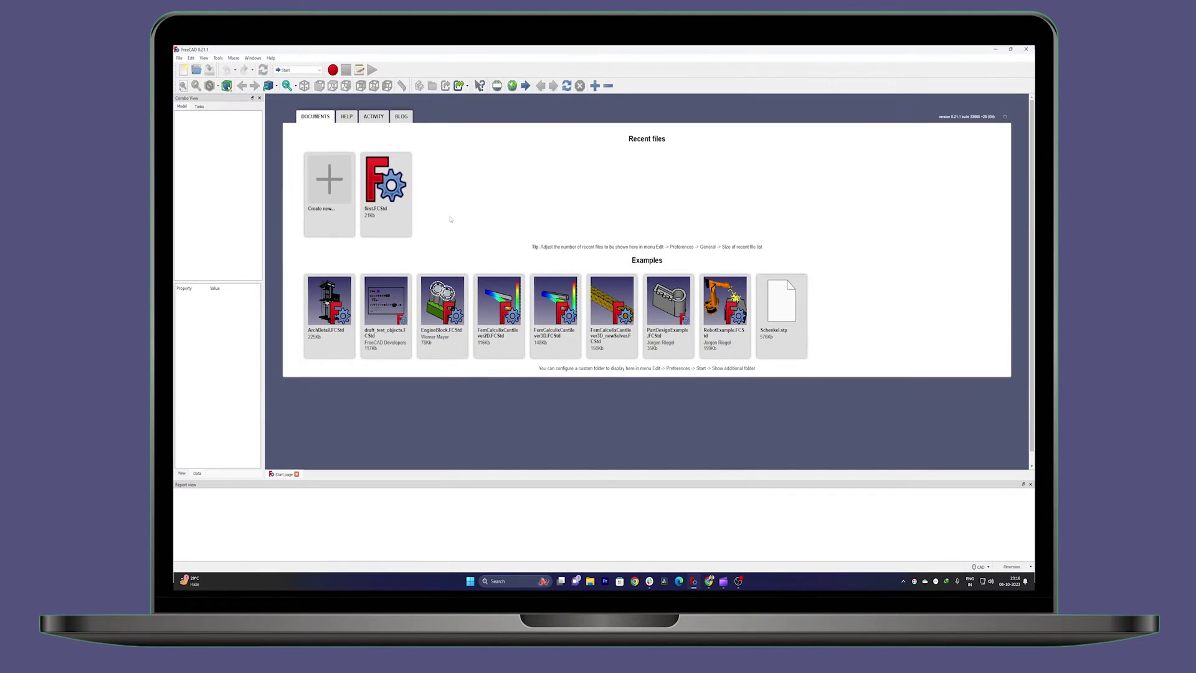
Open the Start page preferences, then maximize the FreeCAD window
{"action": "left_click", "coordinate": [183, 70]}
{"action": "left_click", "coordinate": [191, 58]}
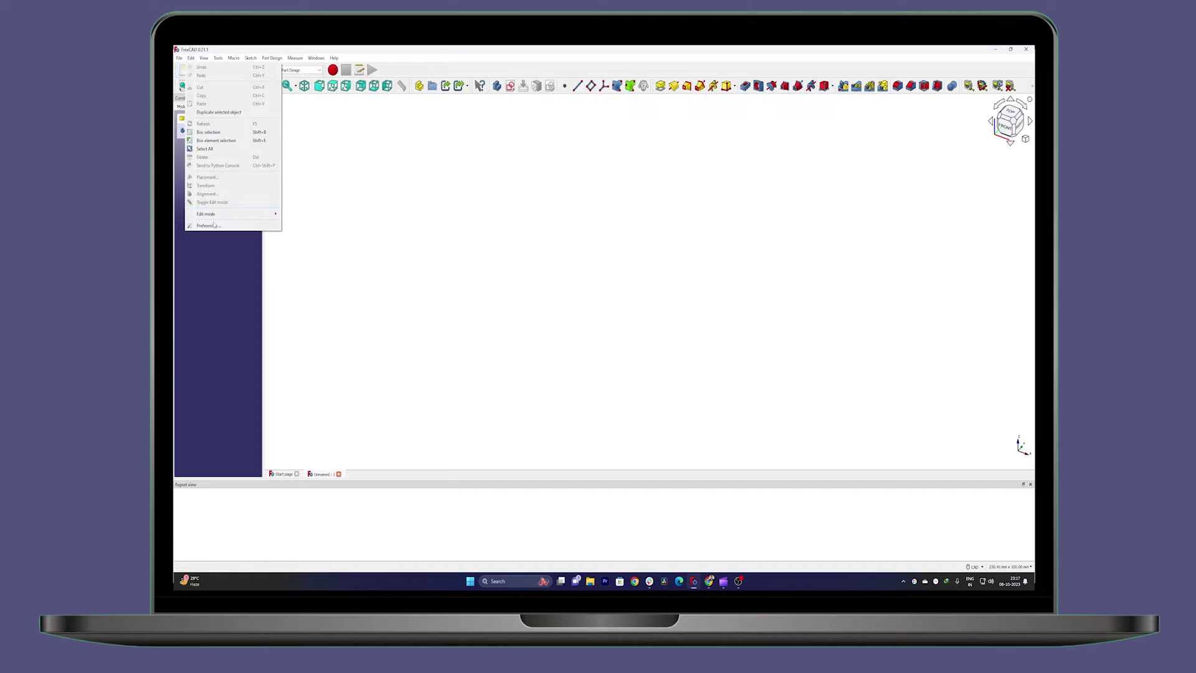
{"action": "left_click", "coordinate": [214, 230]}
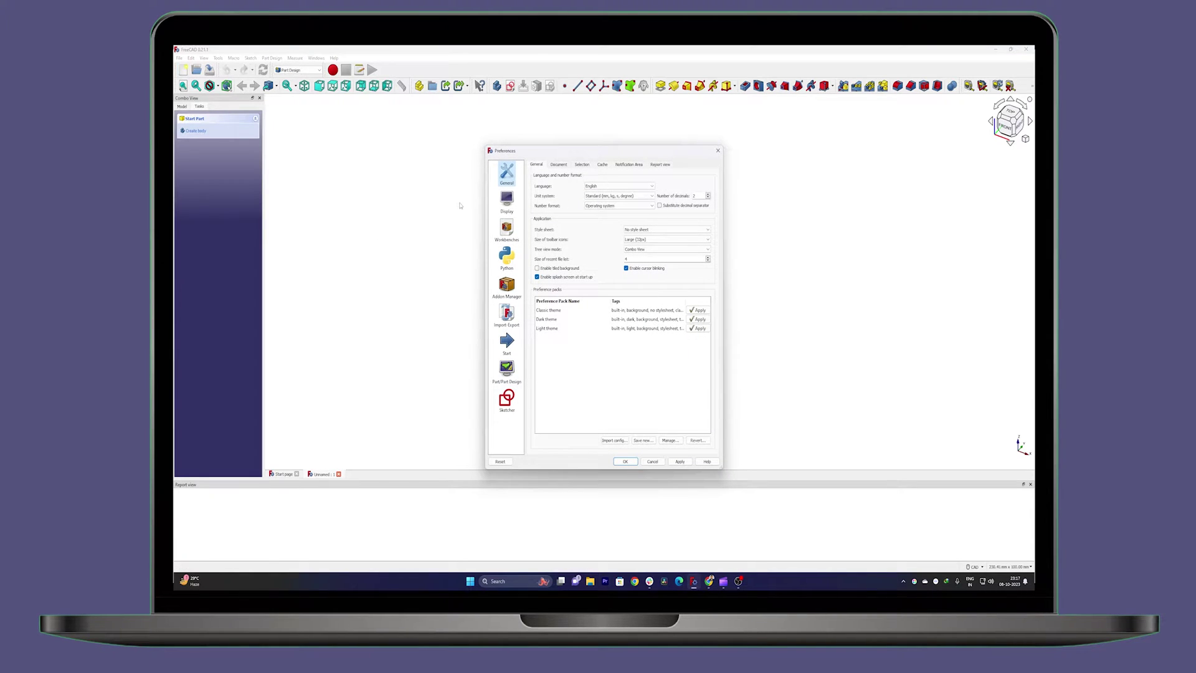
{"action": "left_click", "coordinate": [507, 347]}
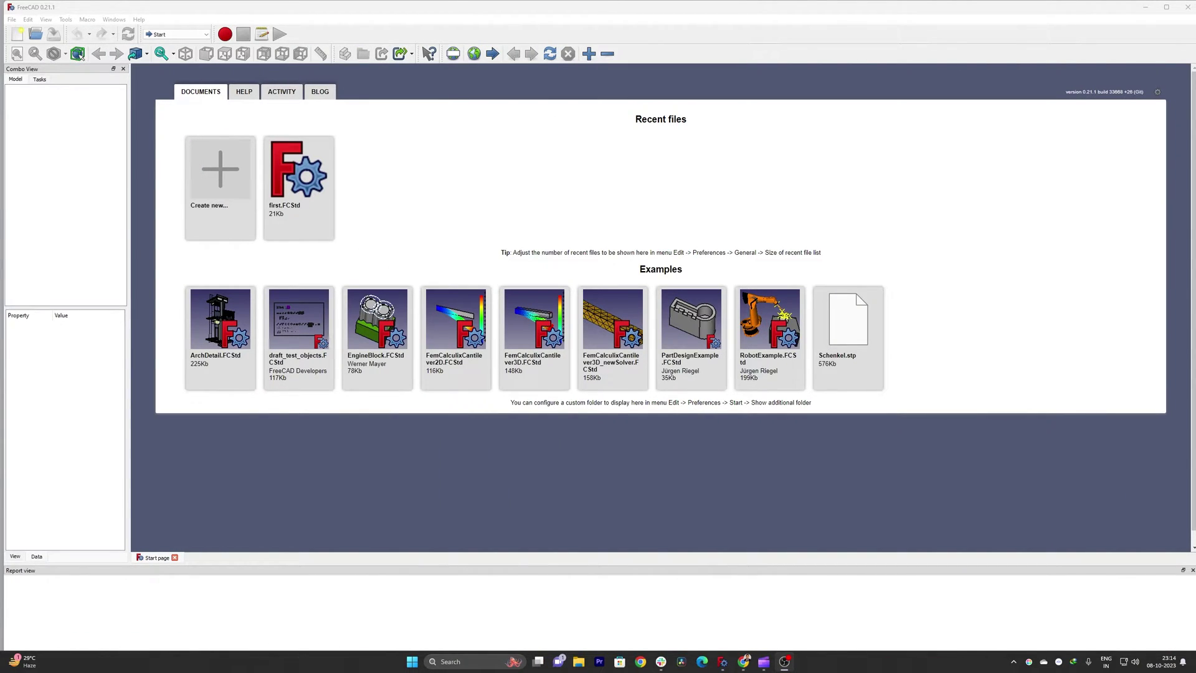
{"action": "double_click", "coordinate": [185, 4]}
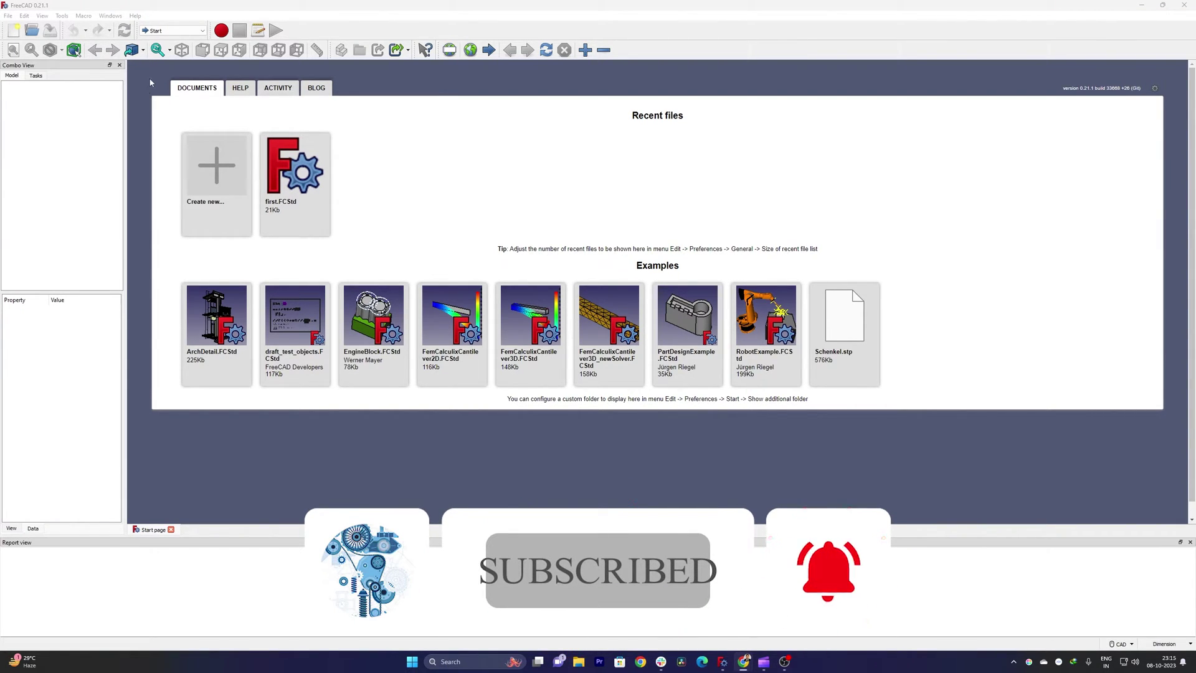
Switch to the Part Design workbench and create a new empty Unnamed document
{"action": "left_click", "coordinate": [190, 30]}
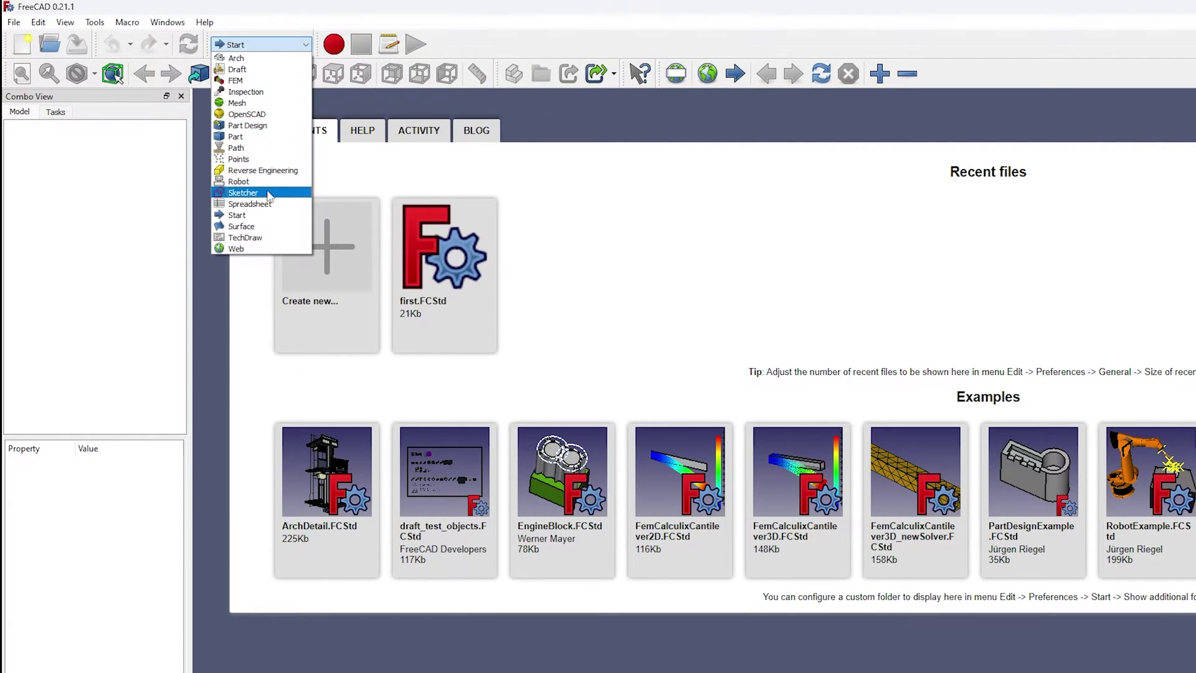
{"action": "left_click", "coordinate": [274, 127]}
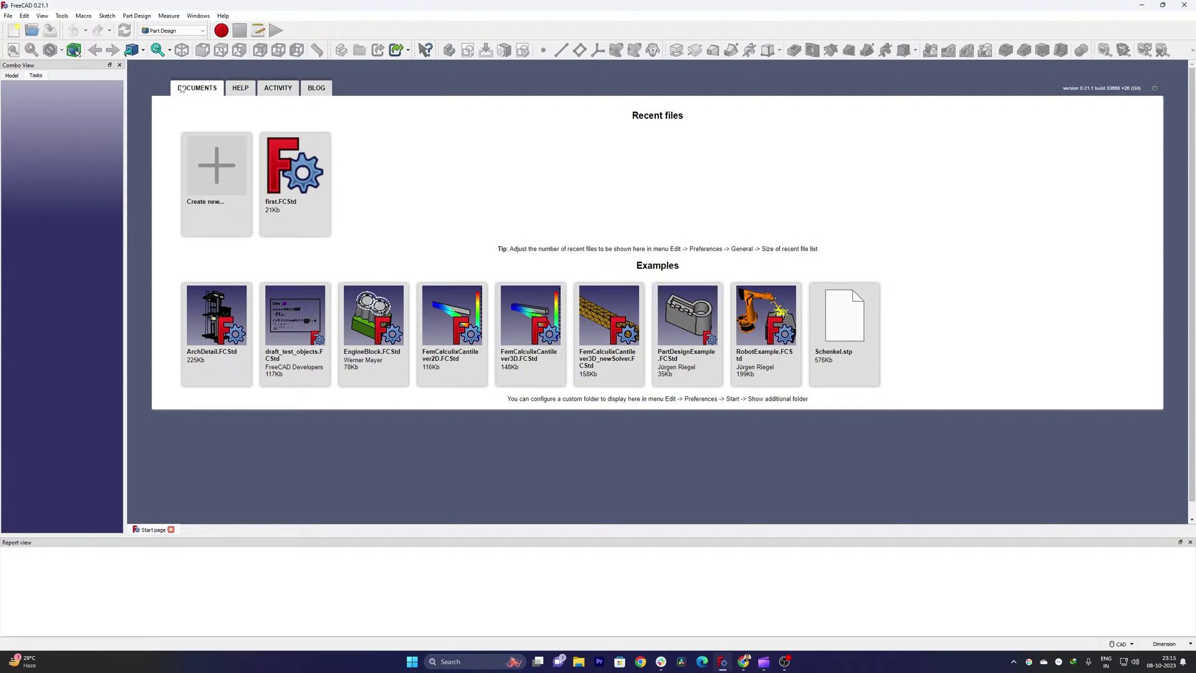
{"action": "left_click", "coordinate": [219, 152]}
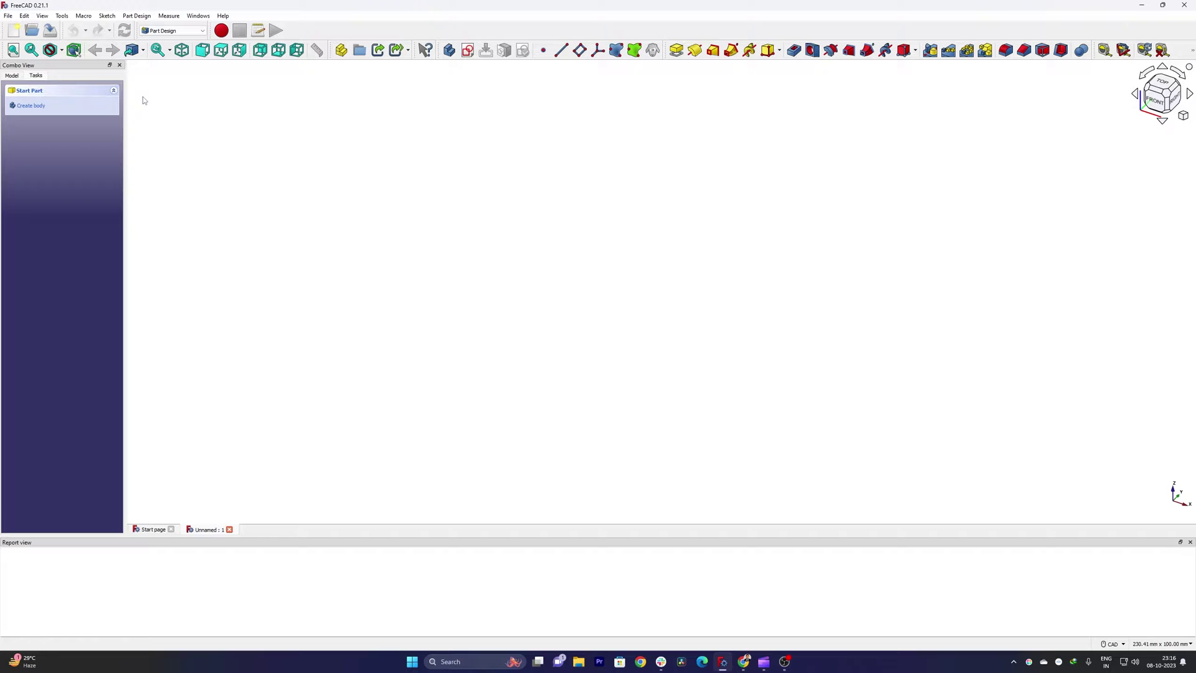
In the Start preferences, set 'Switch workbench after loading' to Start, then apply and close
{"action": "left_click", "coordinate": [32, 21]}
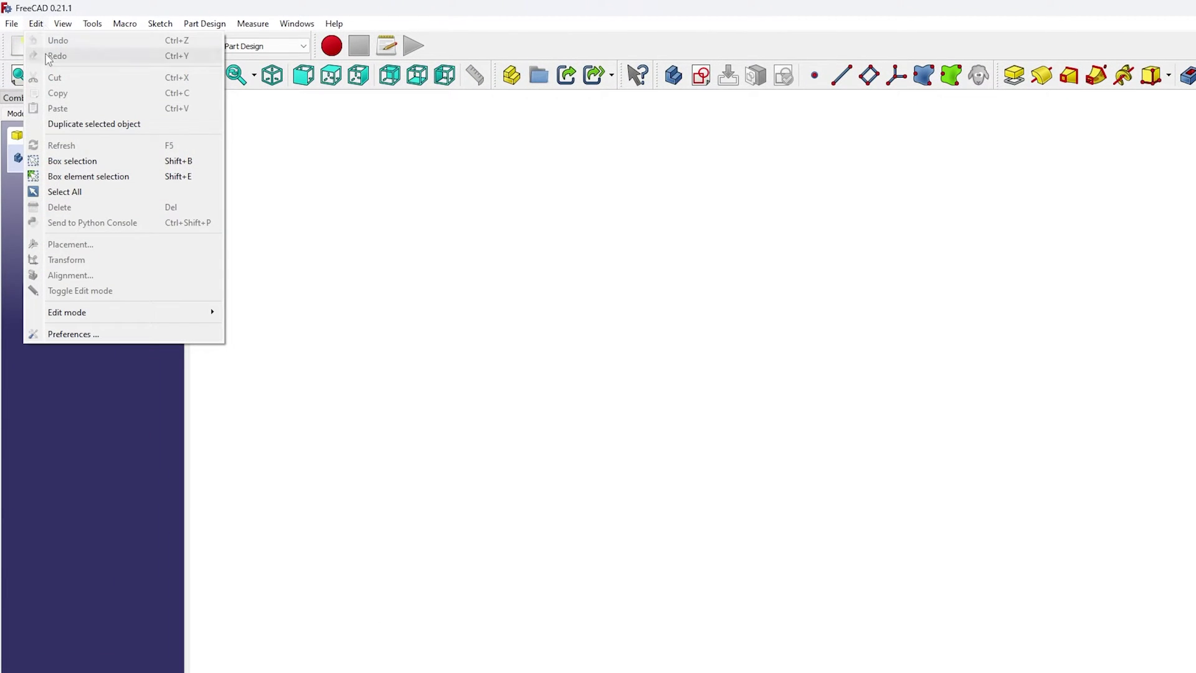
{"action": "left_click", "coordinate": [65, 333]}
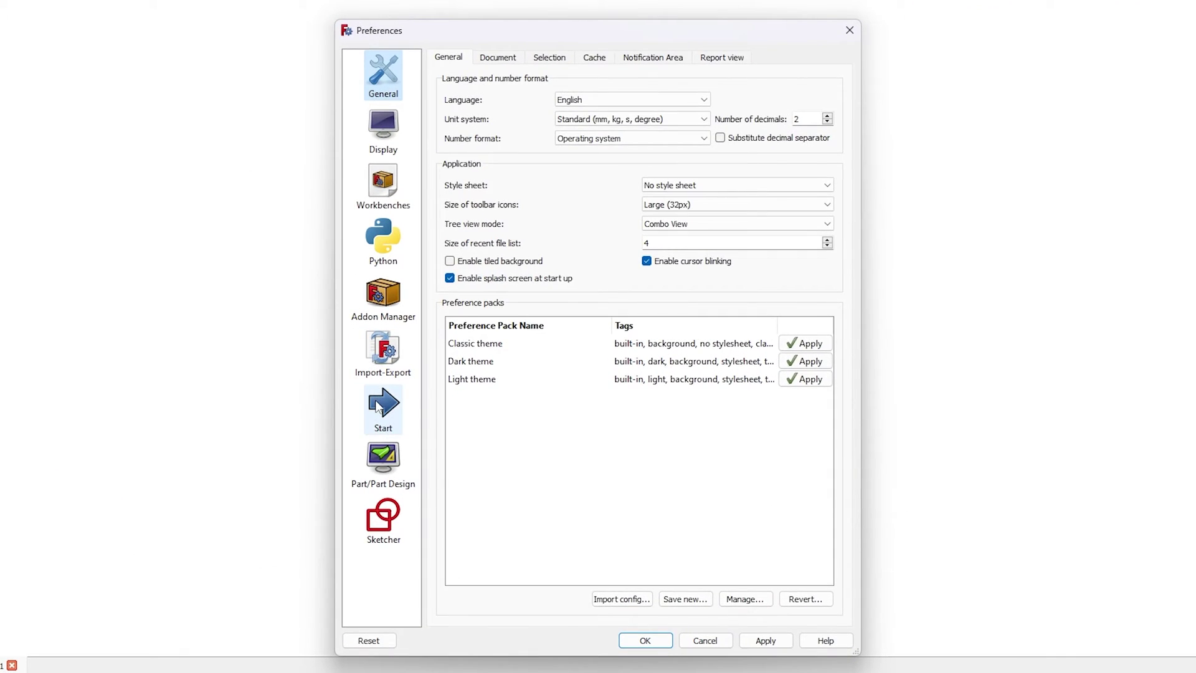
{"action": "left_click", "coordinate": [460, 367]}
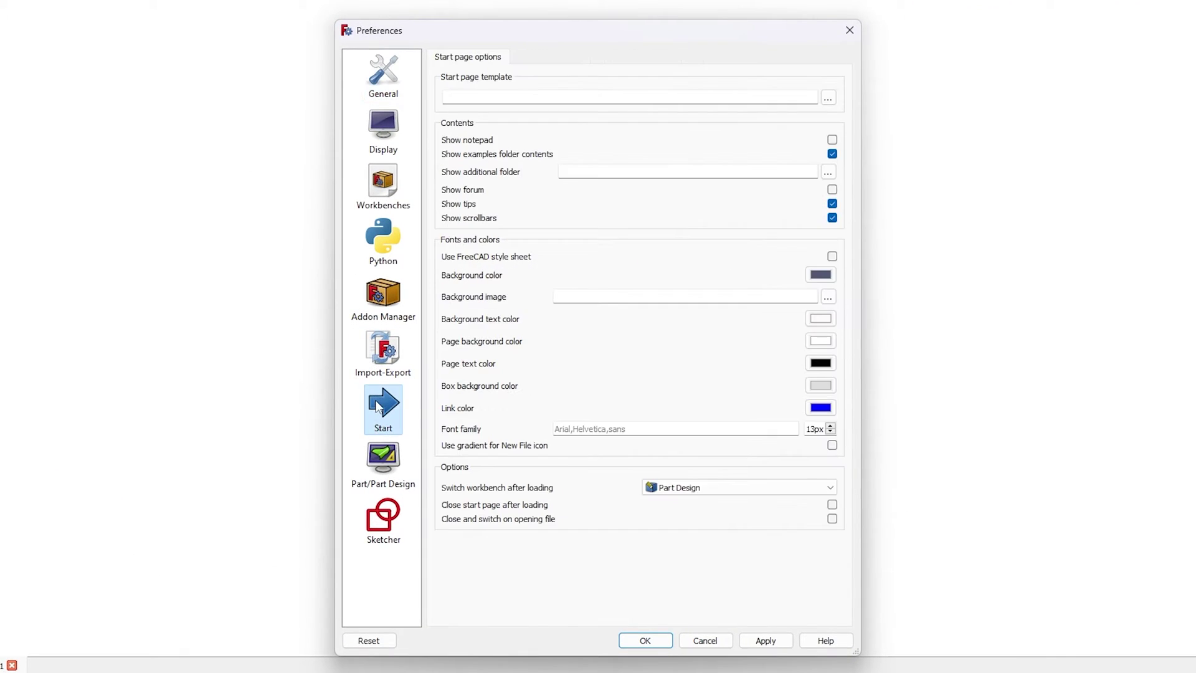
{"action": "left_click", "coordinate": [743, 491]}
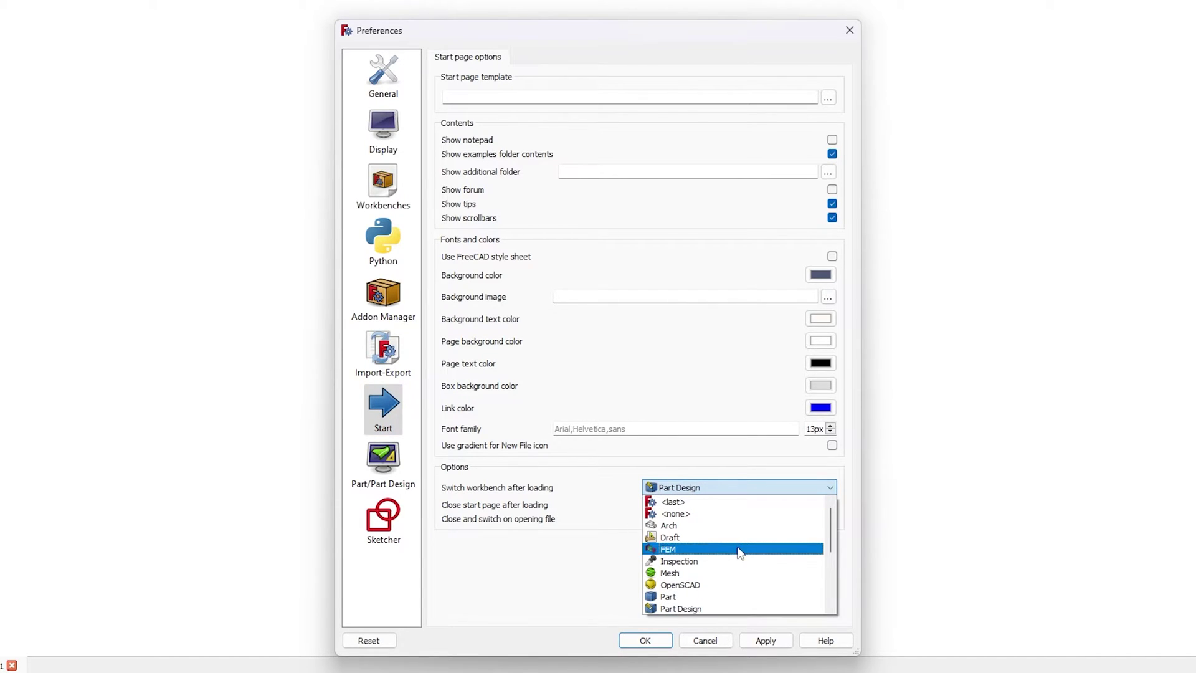
{"action": "scroll", "coordinate": [749, 547], "scroll_direction": "down", "scroll_amount": 4}
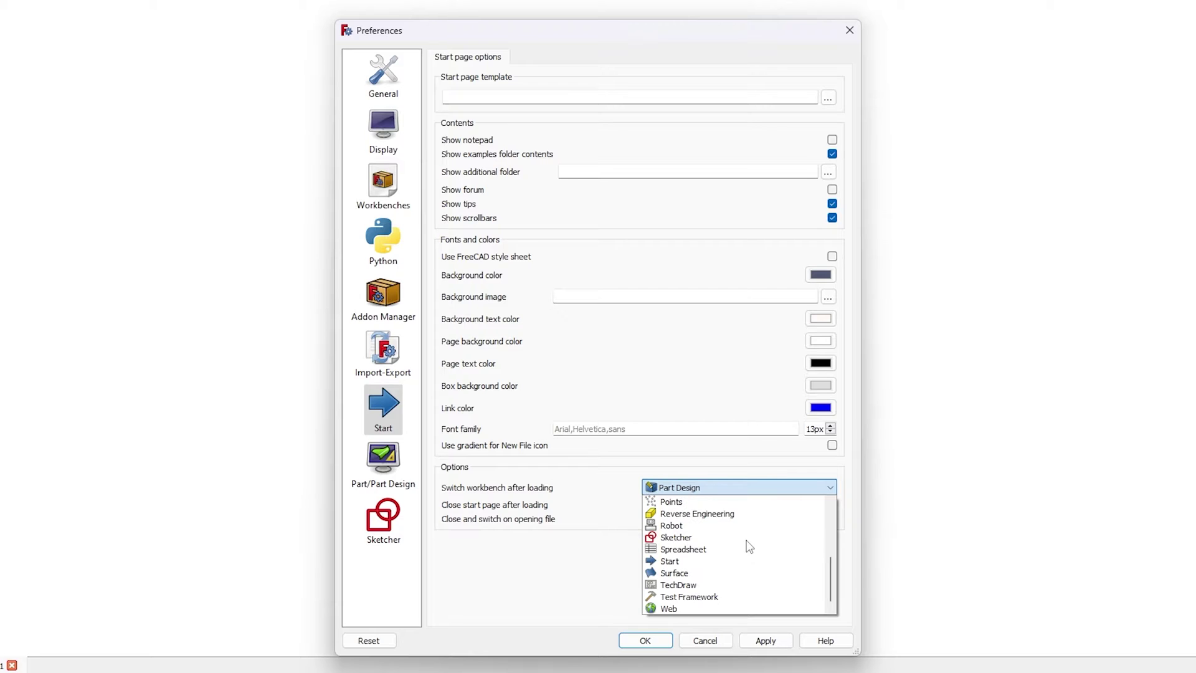
{"action": "left_click", "coordinate": [704, 561]}
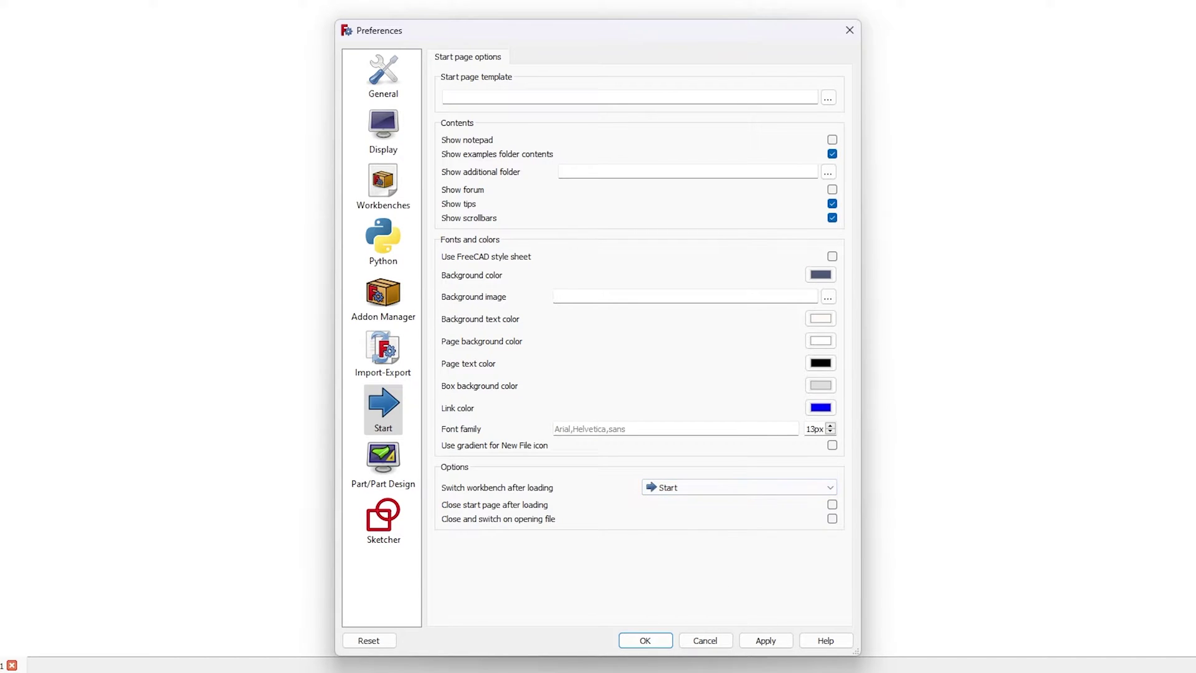
{"action": "left_click", "coordinate": [765, 641]}
{"action": "left_click", "coordinate": [705, 641]}
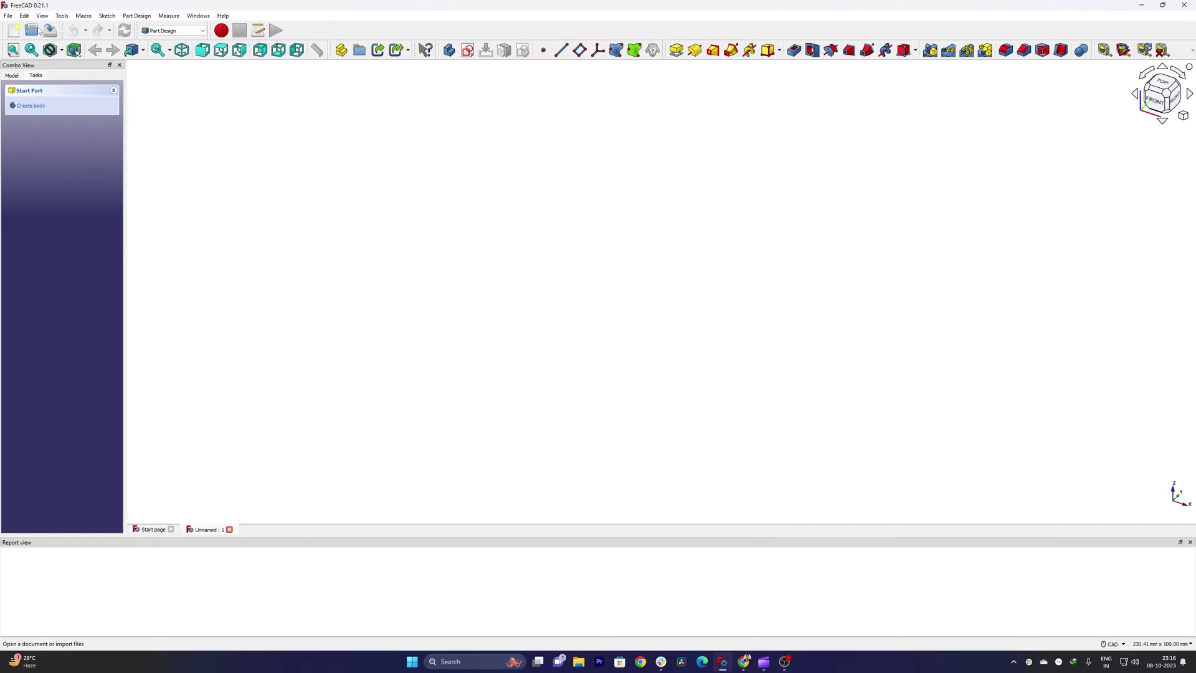
{"action": "left_click", "coordinate": [9, 15]}
{"action": "left_click", "coordinate": [46, 220]}
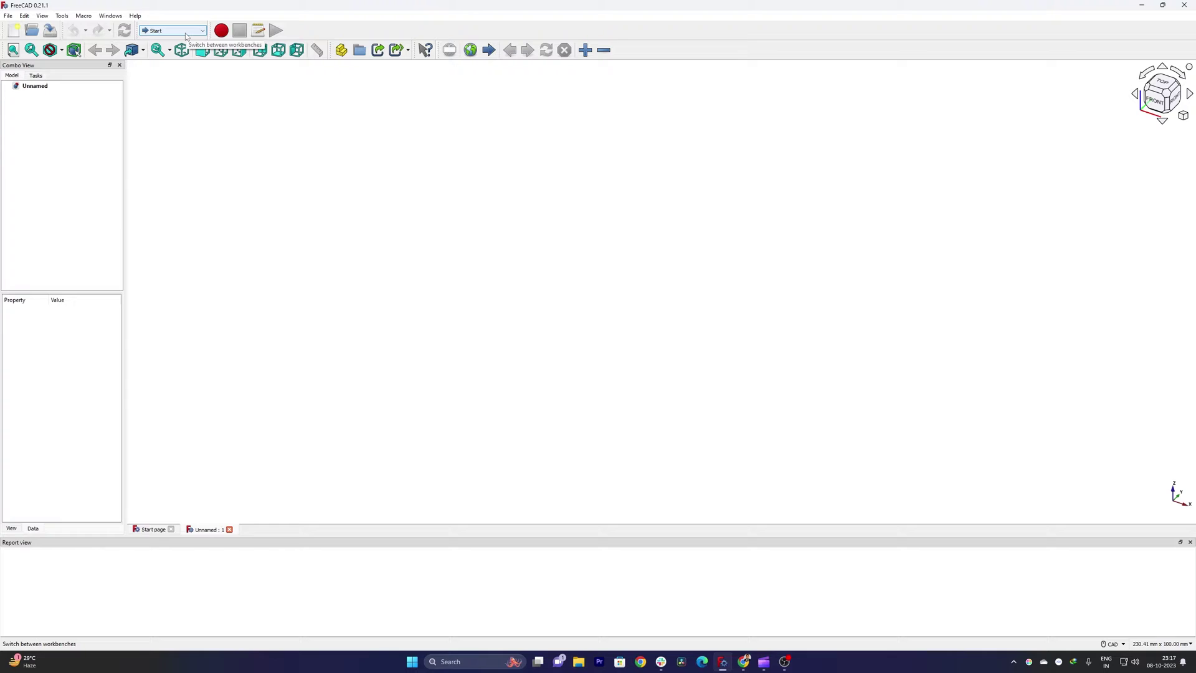
{"action": "left_click", "coordinate": [186, 34]}
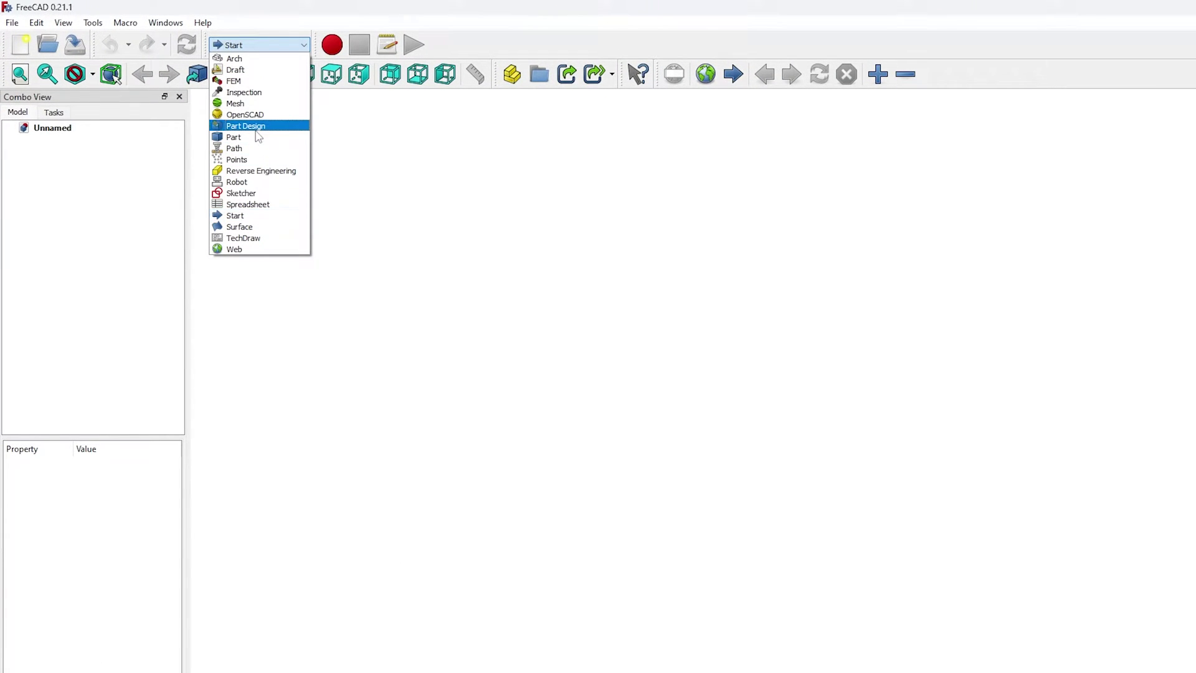
{"action": "left_click", "coordinate": [265, 126]}
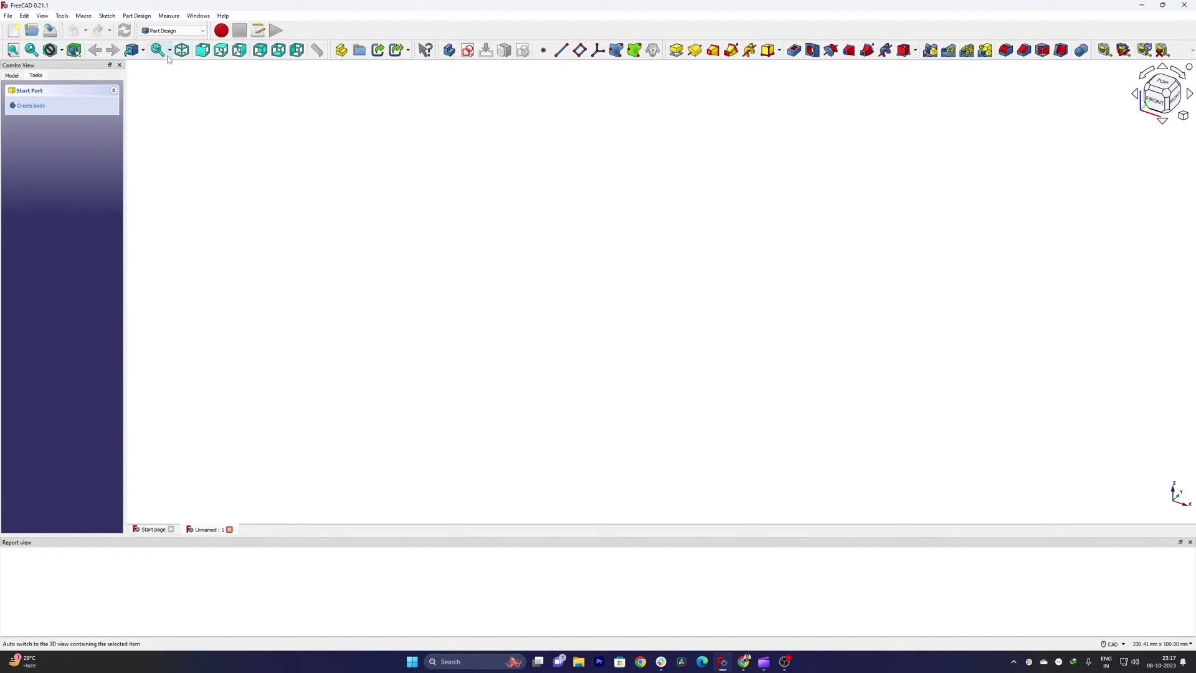
In the Start preferences, change the workbench after loading from Reverse Engineering to Part Design and apply
{"action": "left_click", "coordinate": [24, 16]}
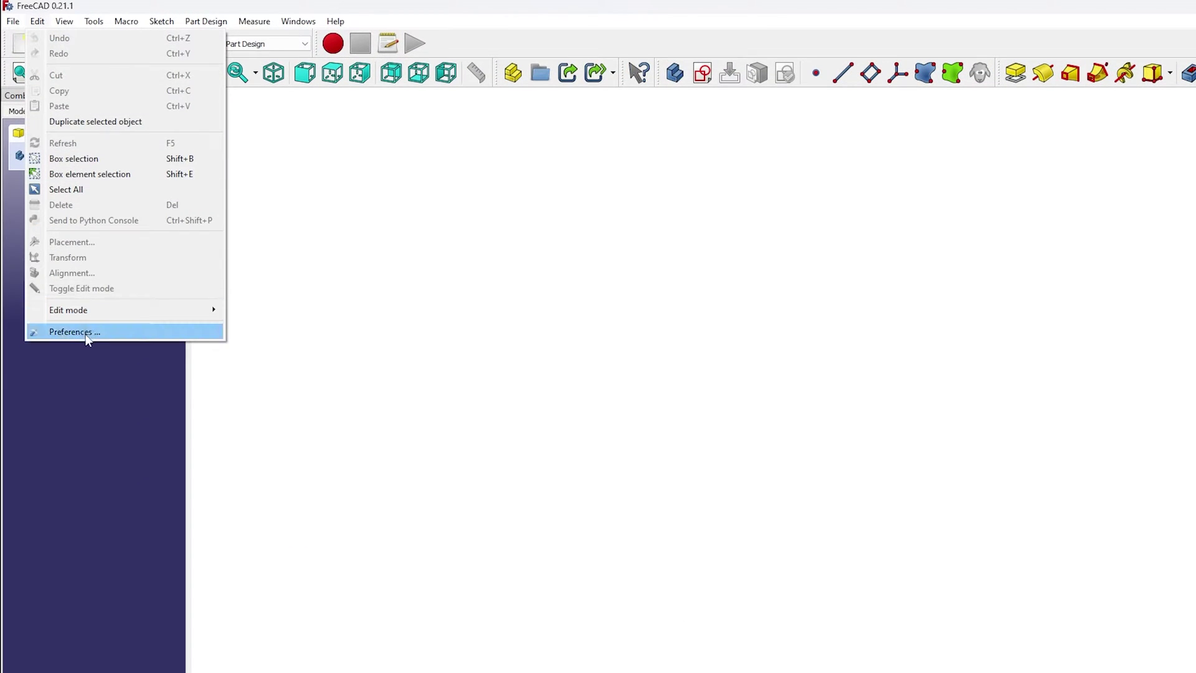
{"action": "left_click", "coordinate": [85, 331]}
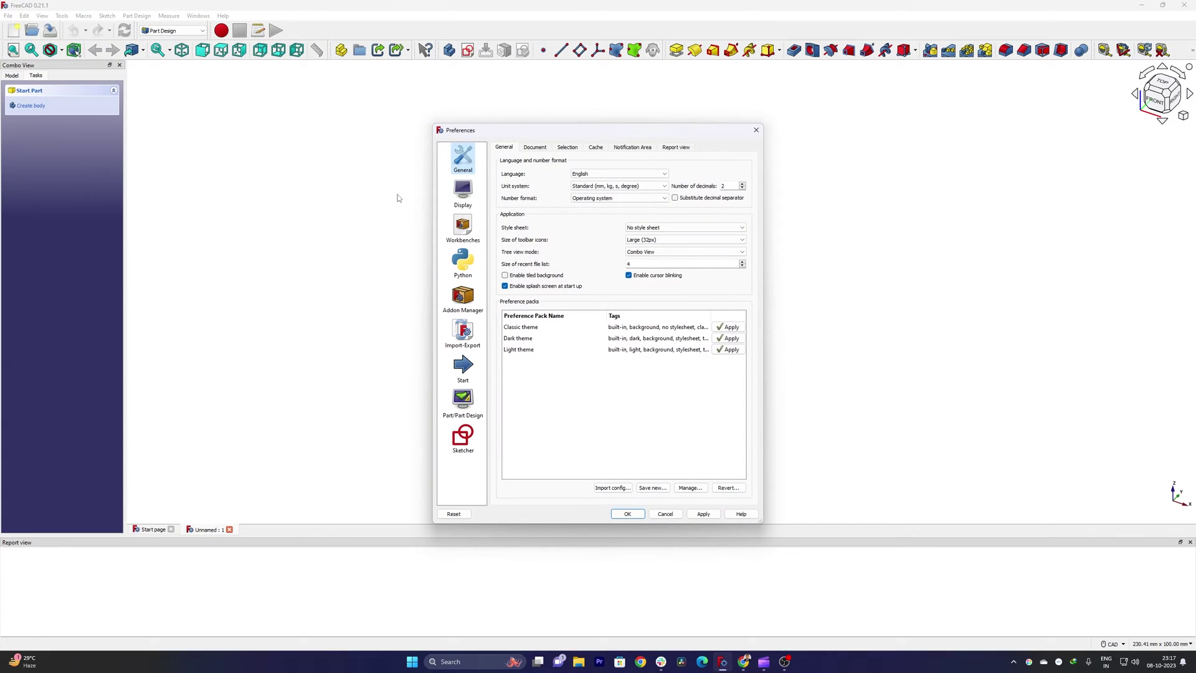
{"action": "left_click", "coordinate": [465, 374]}
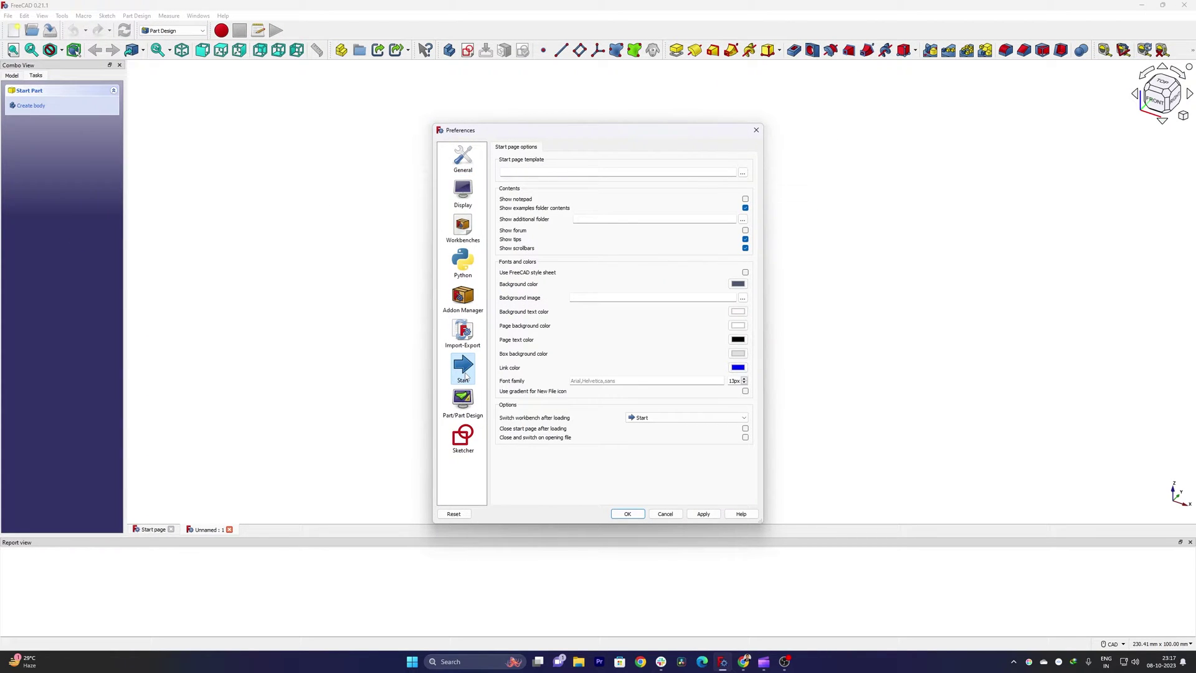
{"action": "left_click", "coordinate": [678, 418]}
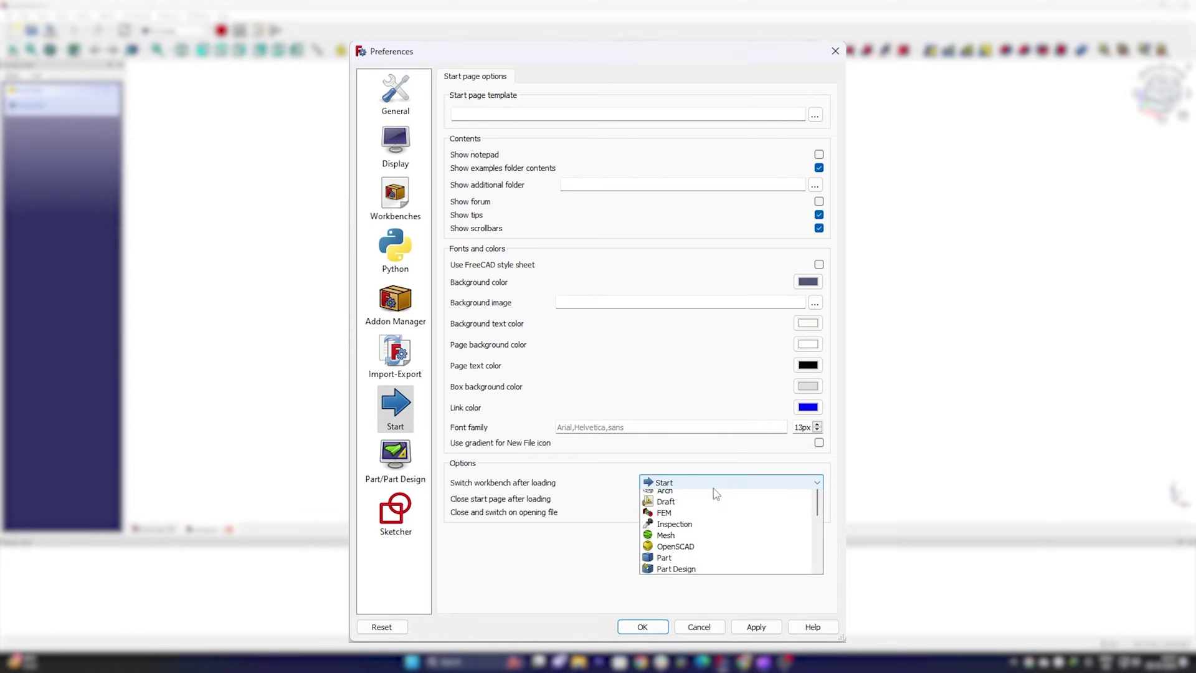
{"action": "scroll", "coordinate": [729, 549], "scroll_direction": "up", "scroll_amount": 4}
{"action": "scroll", "coordinate": [728, 535], "scroll_direction": "down", "scroll_amount": 1}
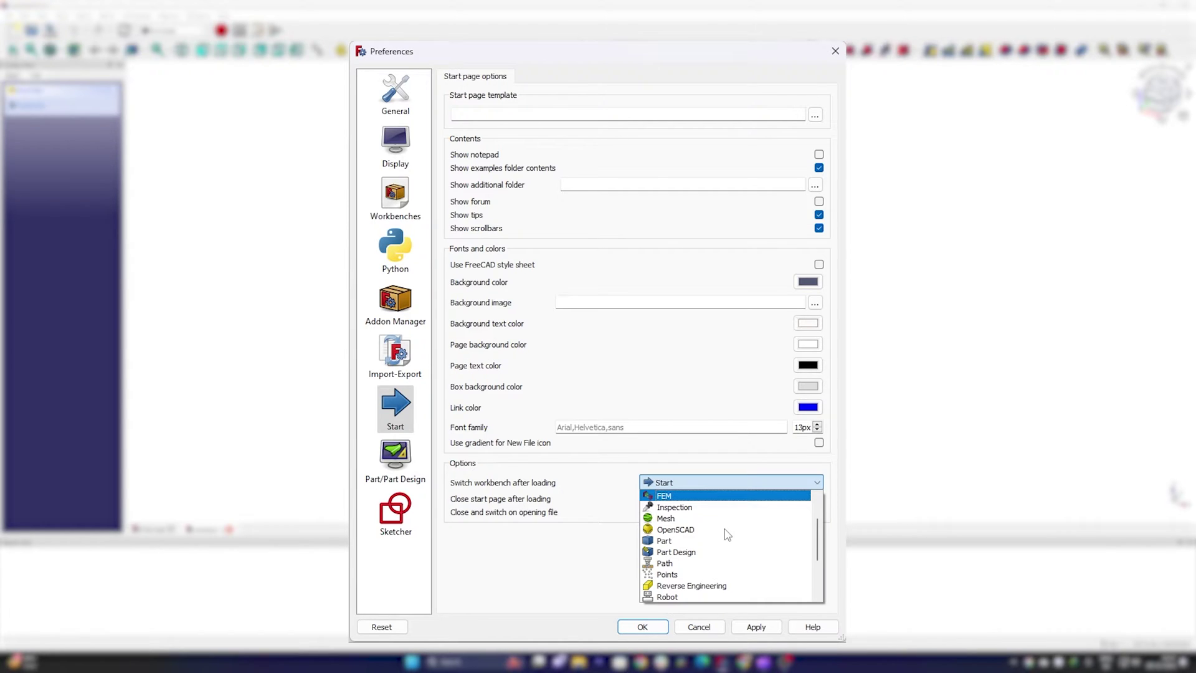
{"action": "left_click", "coordinate": [721, 586]}
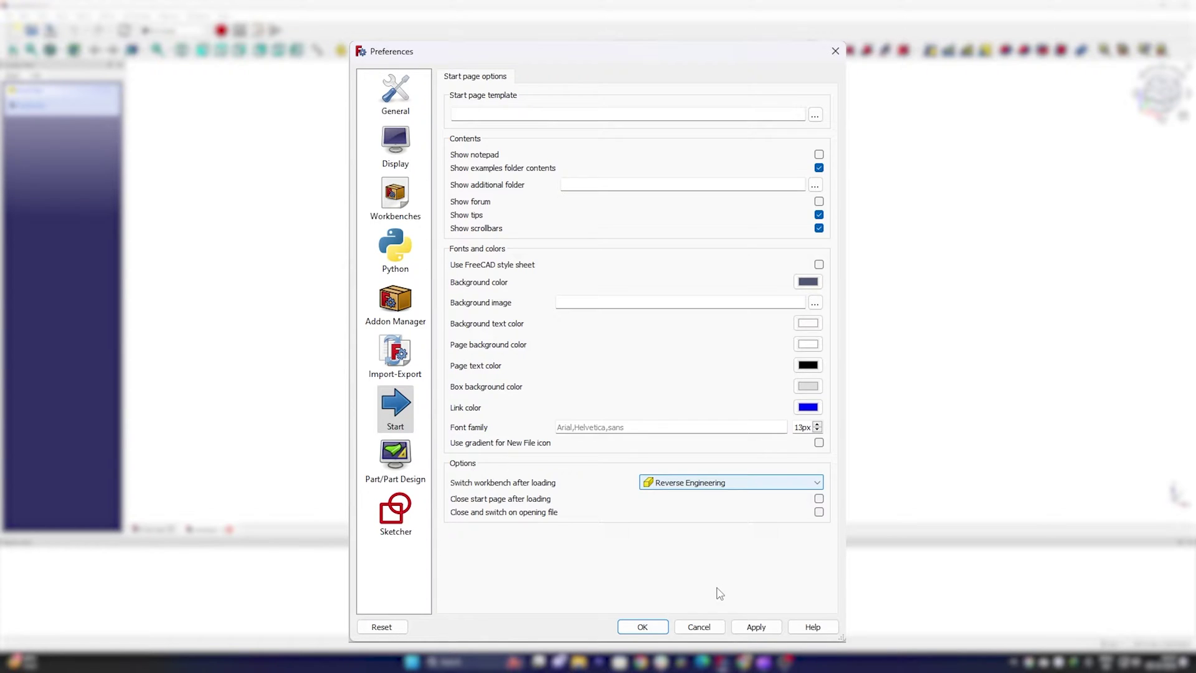
{"action": "left_click", "coordinate": [731, 496]}
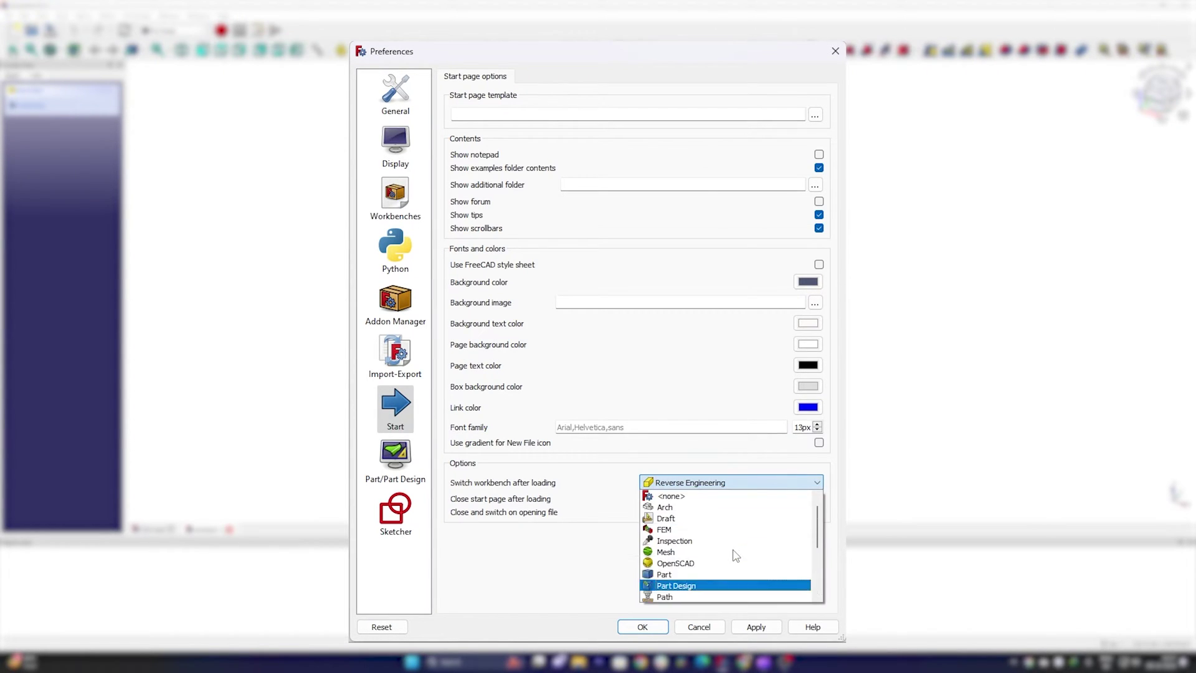
{"action": "scroll", "coordinate": [735, 554], "scroll_direction": "up", "scroll_amount": 3}
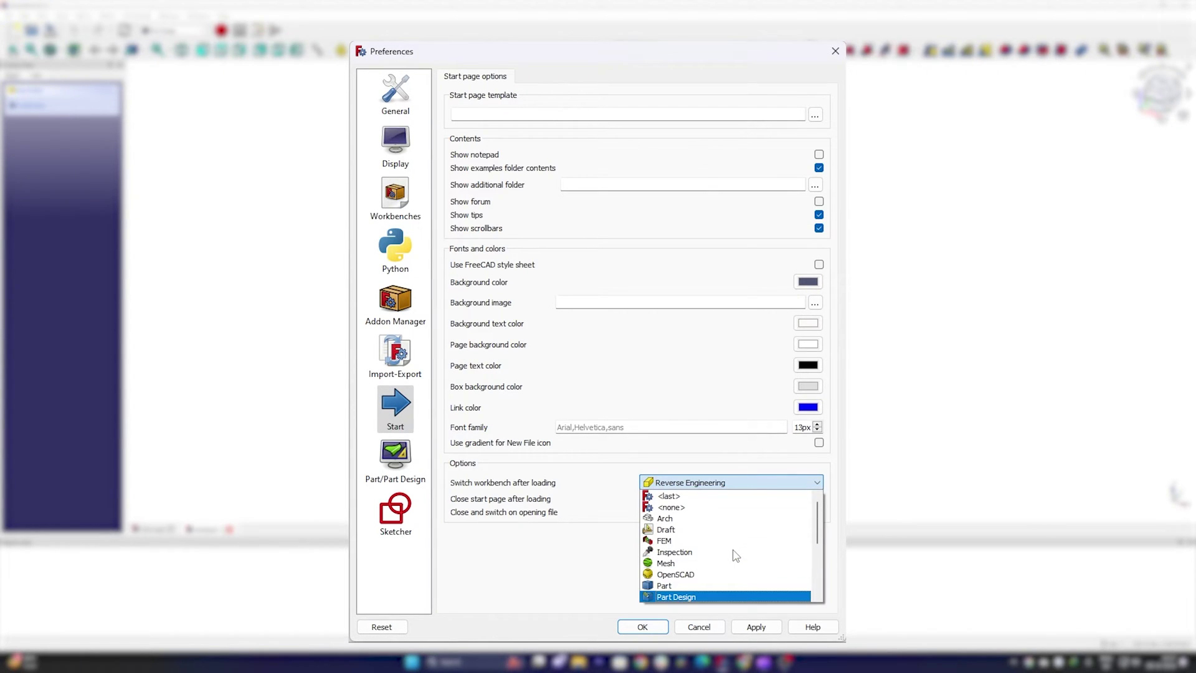
{"action": "left_click", "coordinate": [709, 600]}
{"action": "left_click", "coordinate": [756, 628]}
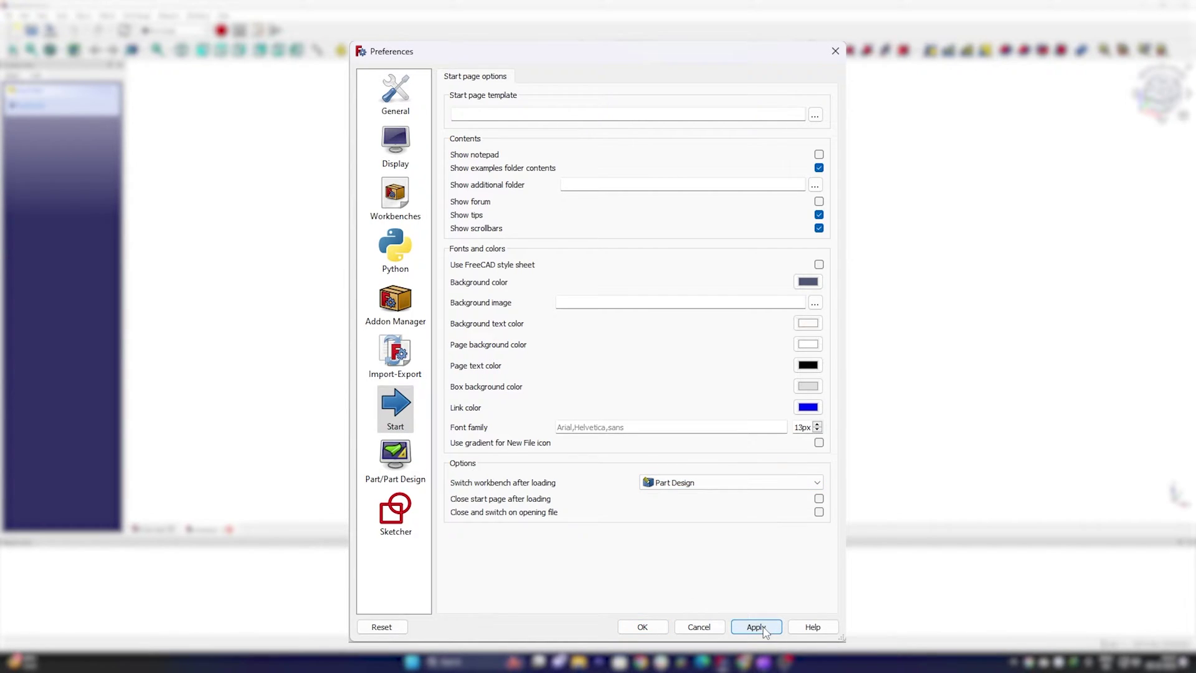
On the General preferences page, pick Deutsch from the interface language list
{"action": "left_click", "coordinate": [383, 93]}
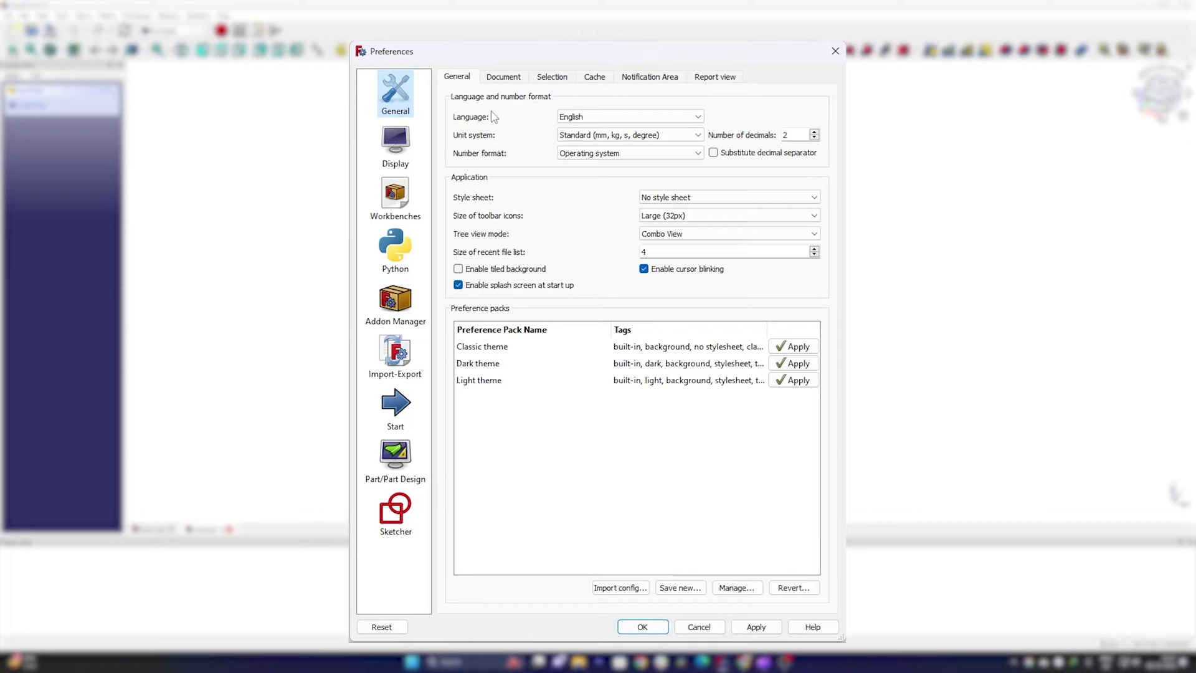
{"action": "left_click", "coordinate": [698, 118]}
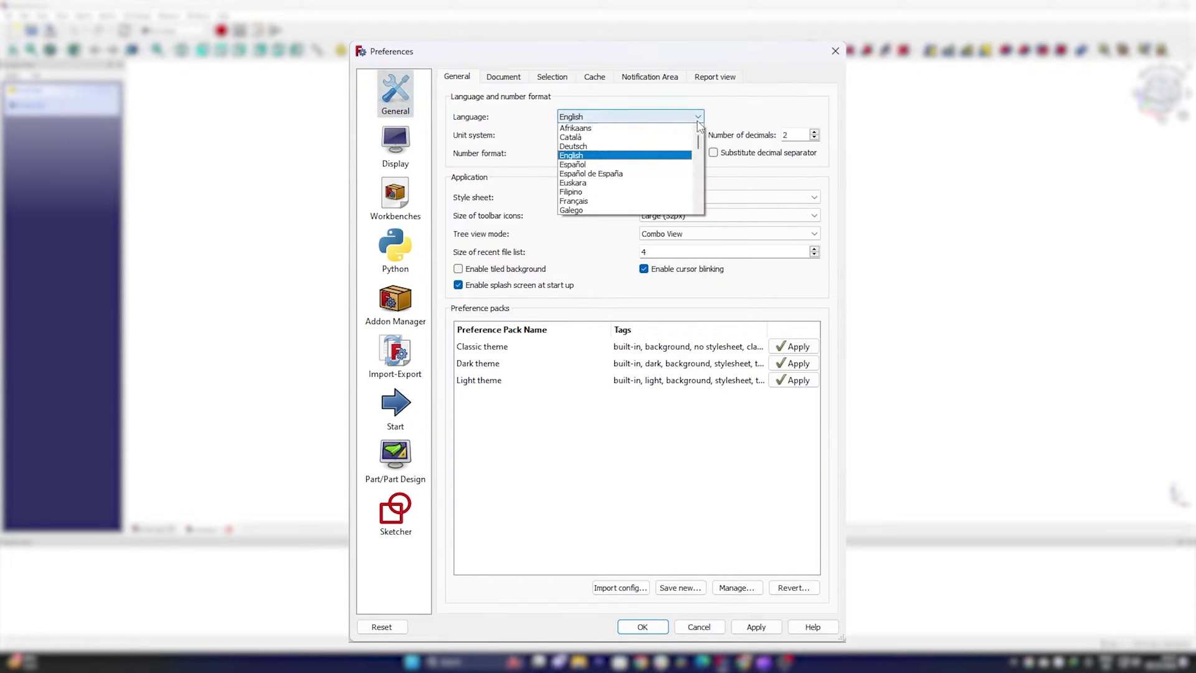
{"action": "double_click", "coordinate": [696, 117]}
{"action": "scroll", "coordinate": [648, 169], "scroll_direction": "down", "scroll_amount": 7}
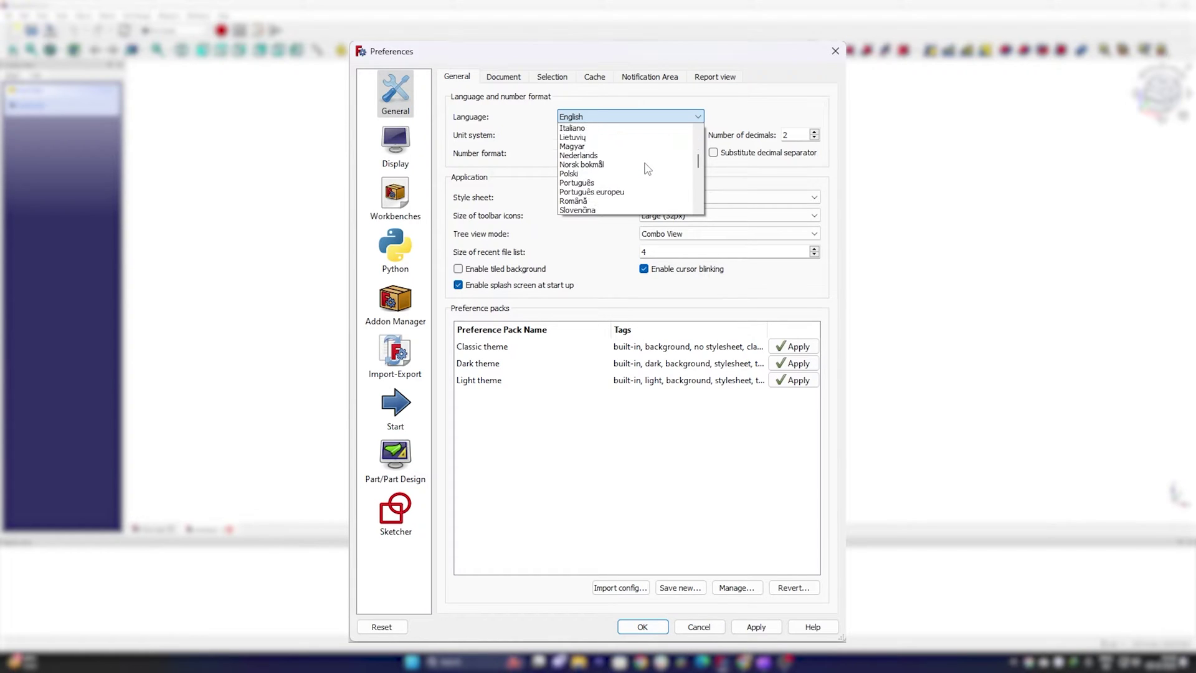
{"action": "scroll", "coordinate": [648, 168], "scroll_direction": "down", "scroll_amount": 4}
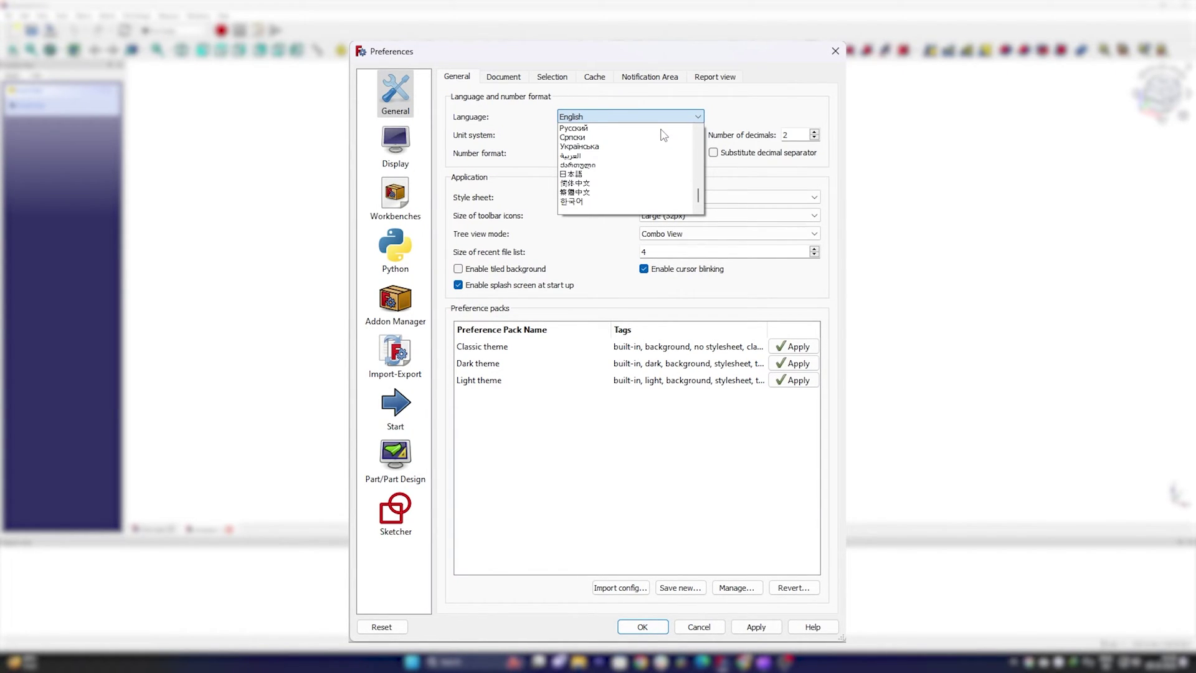
{"action": "scroll", "coordinate": [658, 183], "scroll_direction": "up", "scroll_amount": 11}
{"action": "scroll", "coordinate": [654, 162], "scroll_direction": "down", "scroll_amount": 5}
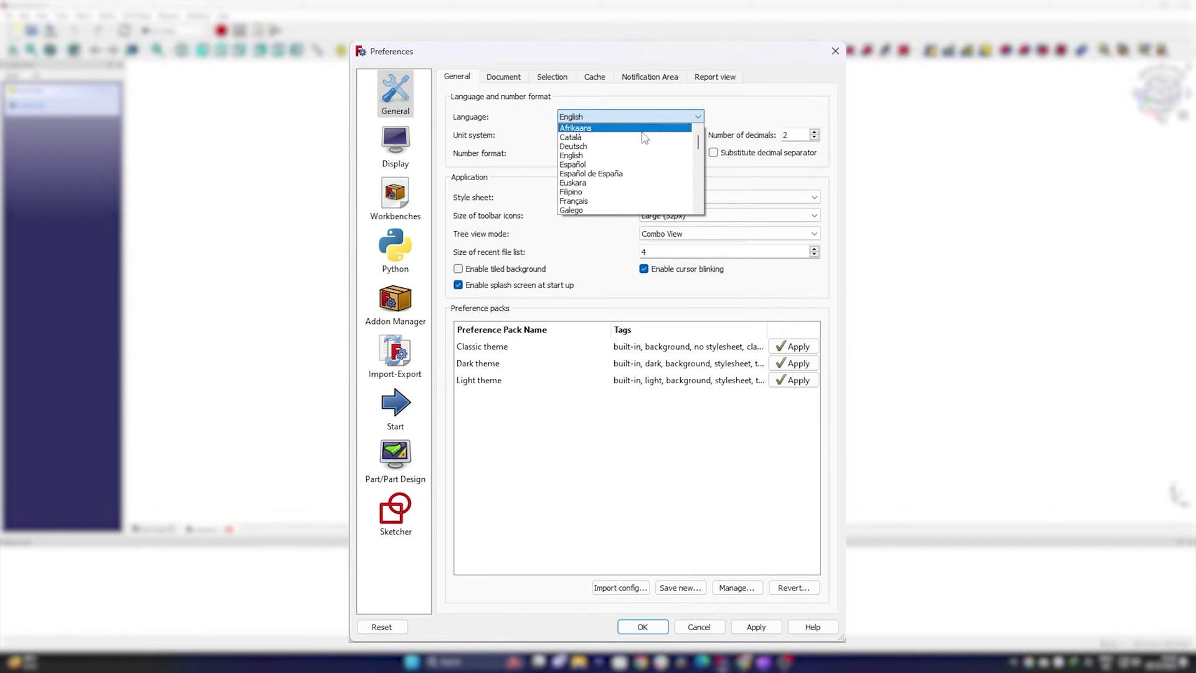
{"action": "scroll", "coordinate": [651, 159], "scroll_direction": "down", "scroll_amount": 5}
{"action": "scroll", "coordinate": [643, 185], "scroll_direction": "up", "scroll_amount": 10}
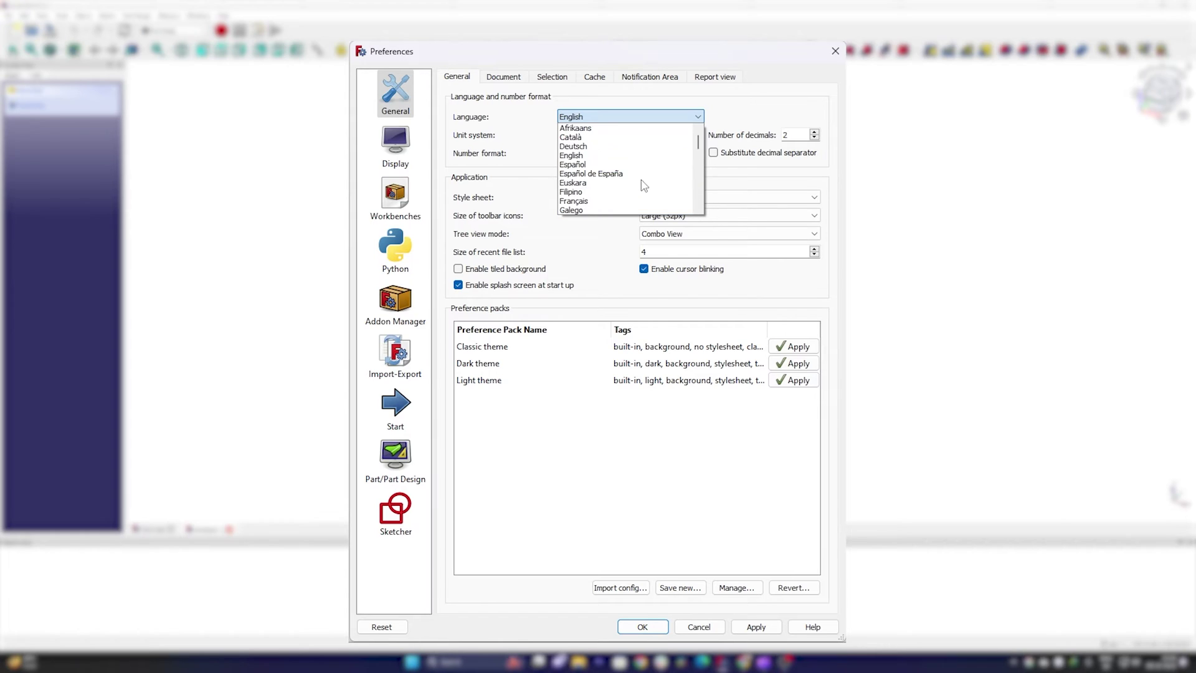
{"action": "left_click", "coordinate": [641, 147]}
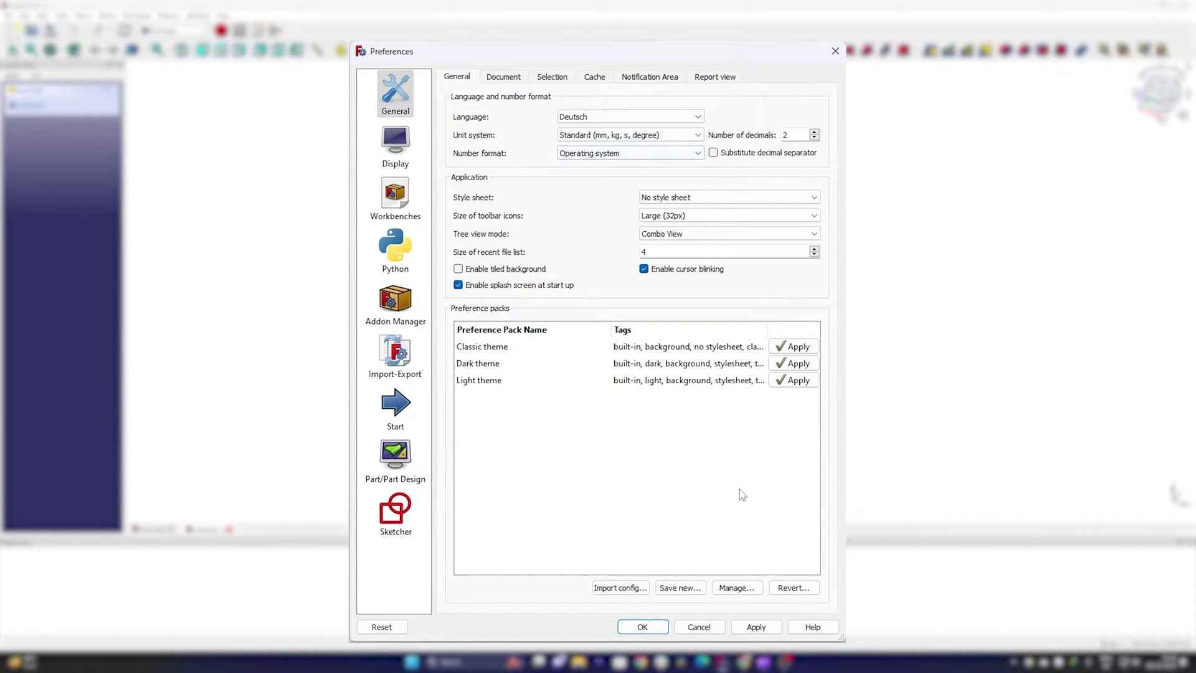
Apply Deutsch, look through the German settings tabs, and close the Preferences dialog
{"action": "left_click", "coordinate": [756, 627]}
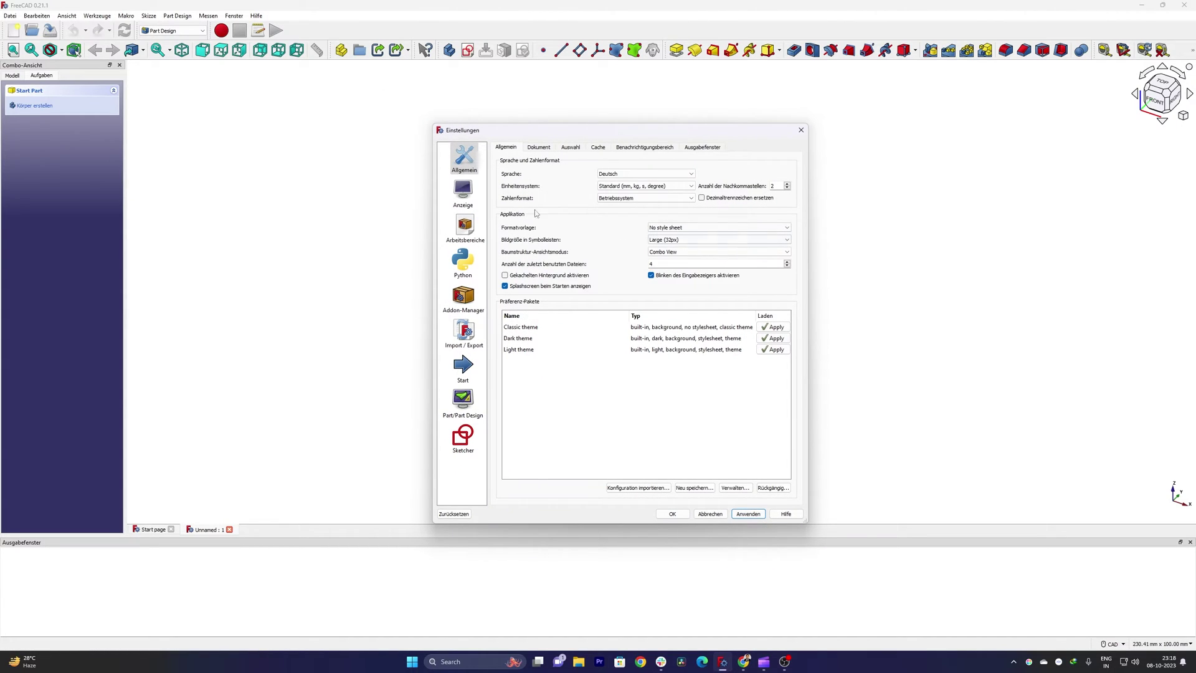
{"action": "left_click", "coordinate": [552, 148]}
{"action": "left_click", "coordinate": [578, 150]}
{"action": "left_click", "coordinate": [631, 150]}
{"action": "left_click", "coordinate": [702, 147]}
{"action": "left_click", "coordinate": [645, 148]}
{"action": "left_click", "coordinate": [571, 148]}
{"action": "left_click", "coordinate": [517, 150]}
{"action": "left_click", "coordinate": [801, 130]}
Reopen Preferences and set the interface language back to English, applying it
{"action": "left_click", "coordinate": [10, 15]}
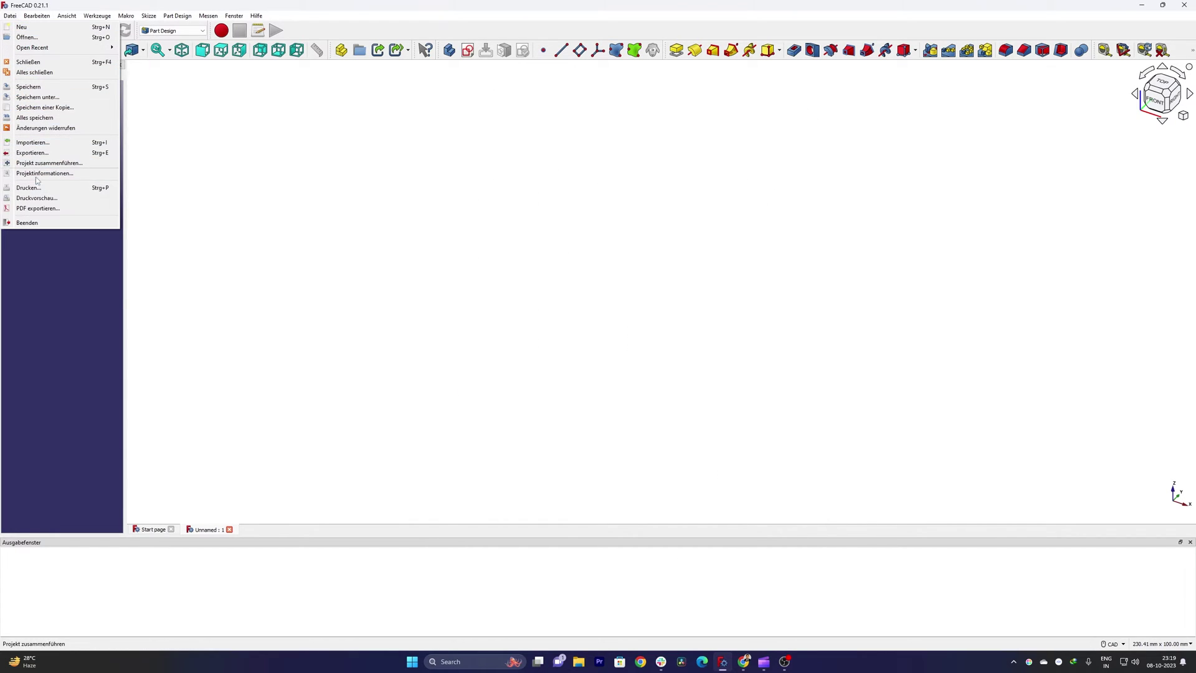
{"action": "mouse_move", "coordinate": [31, 17]}
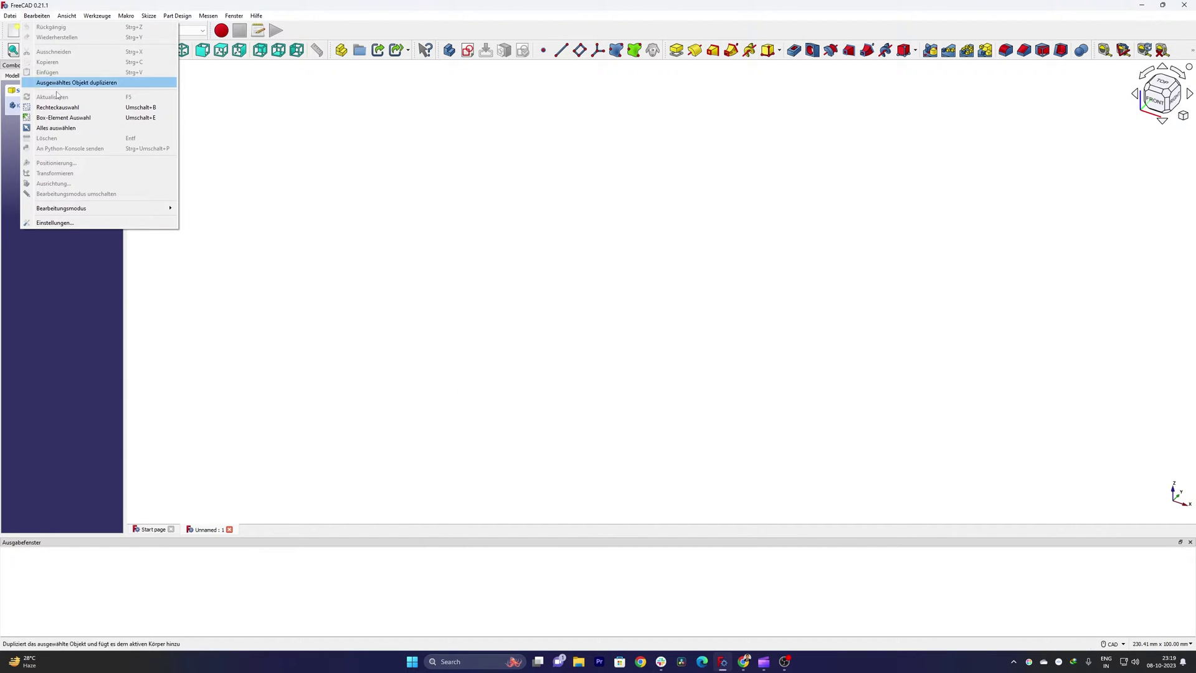
{"action": "left_click", "coordinate": [67, 221]}
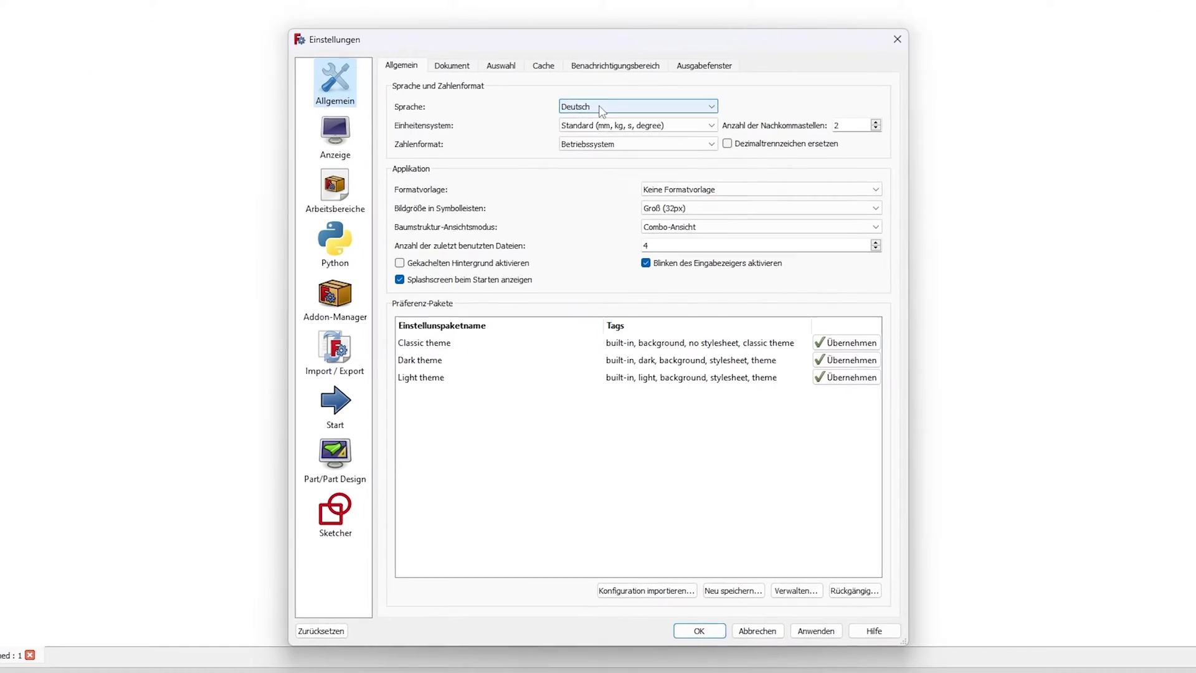
{"action": "left_click", "coordinate": [608, 154]}
{"action": "left_click", "coordinate": [608, 184]}
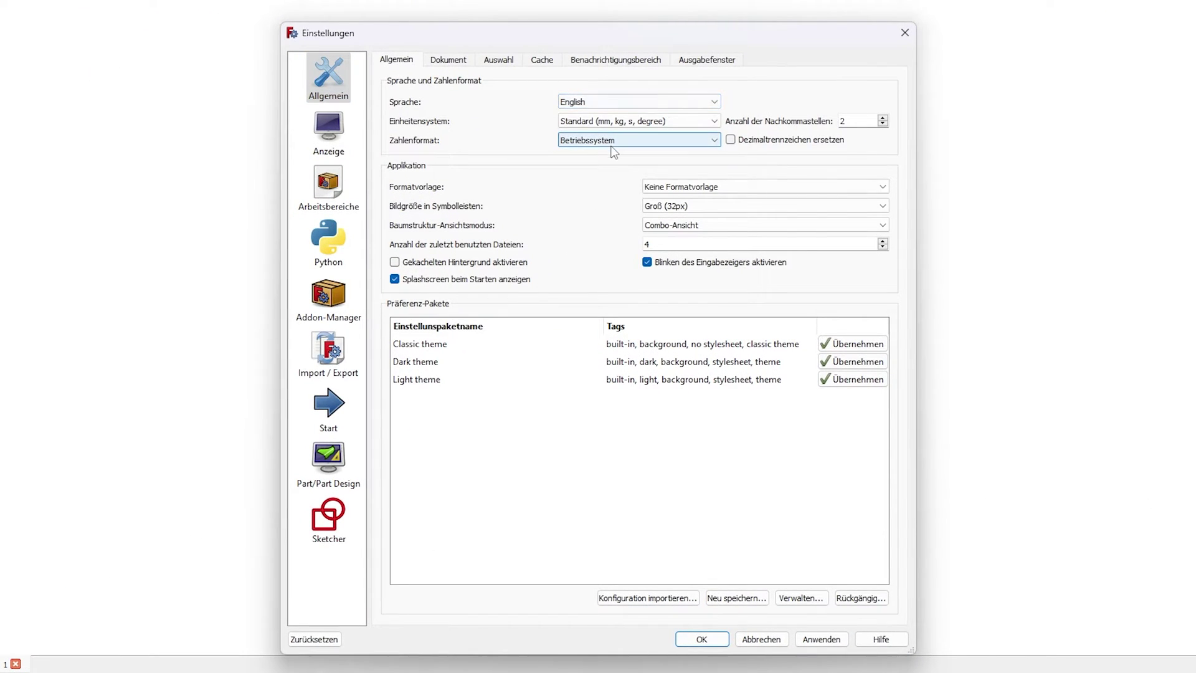
{"action": "left_click", "coordinate": [821, 639]}
{"action": "left_click", "coordinate": [829, 642]}
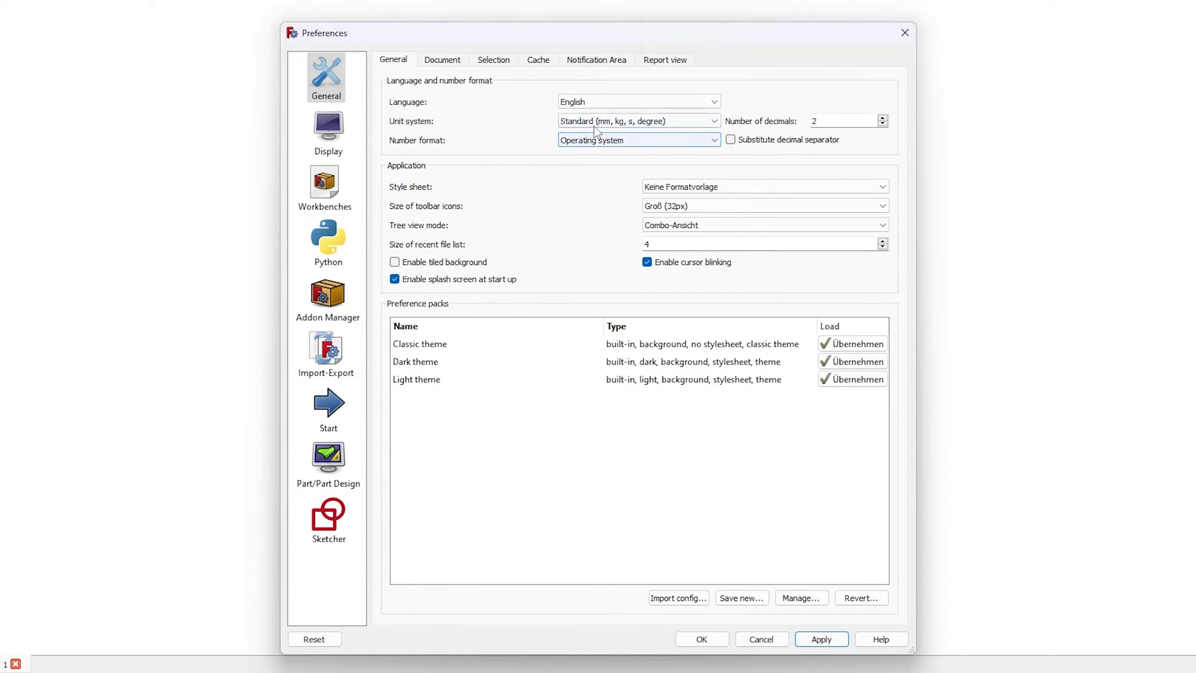
{"action": "left_click", "coordinate": [642, 124]}
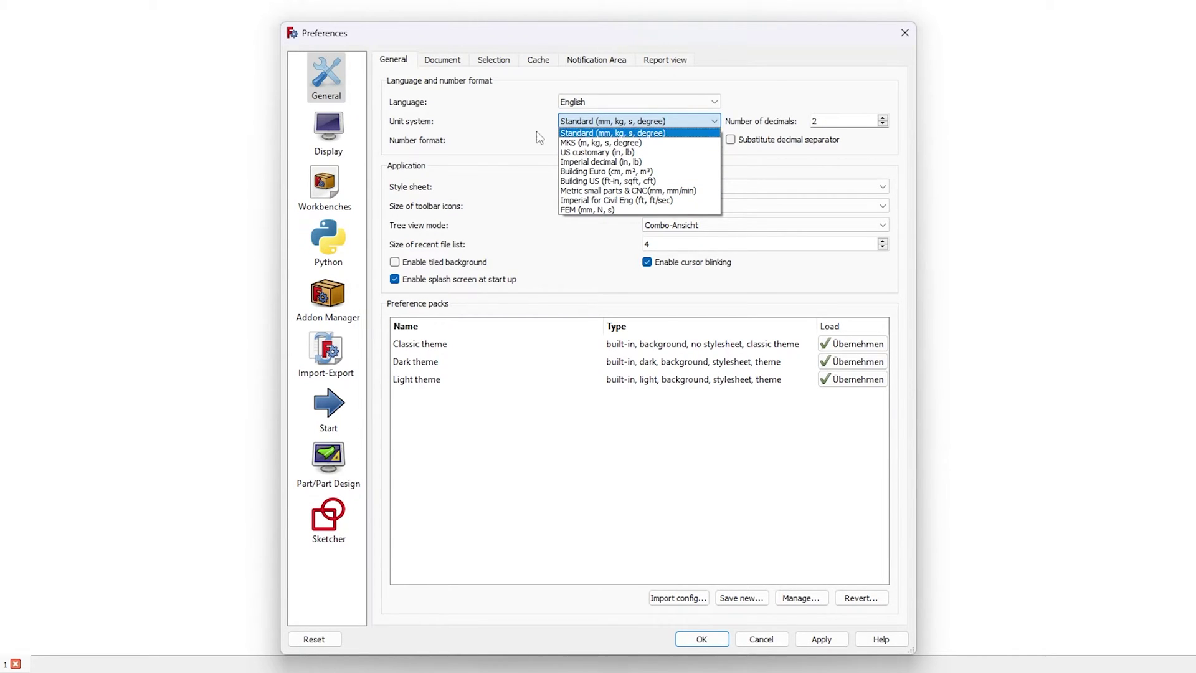
{"action": "left_click", "coordinate": [614, 132]}
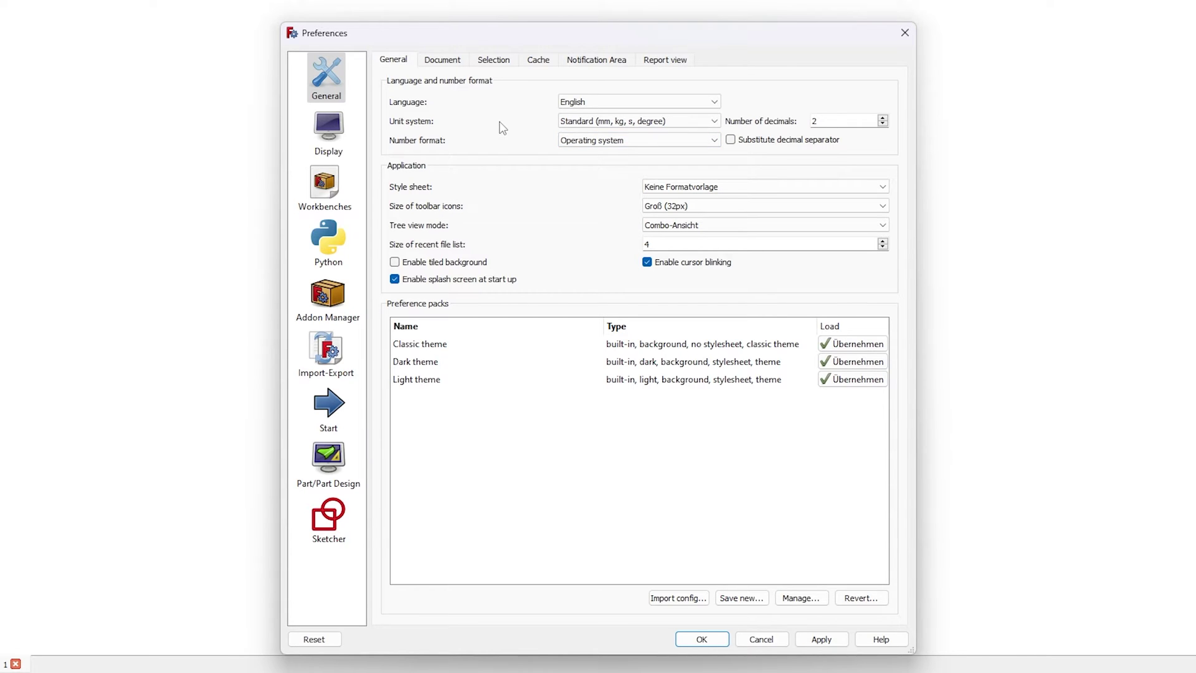
{"action": "left_click", "coordinate": [697, 125]}
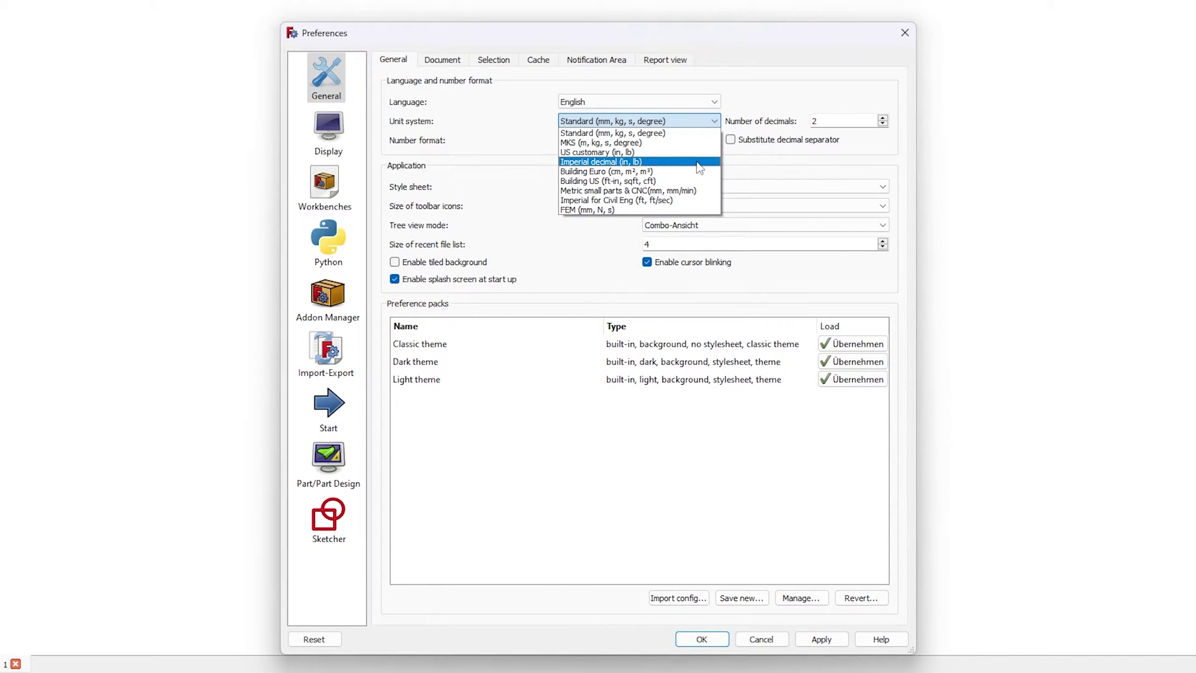
{"action": "left_click", "coordinate": [741, 66]}
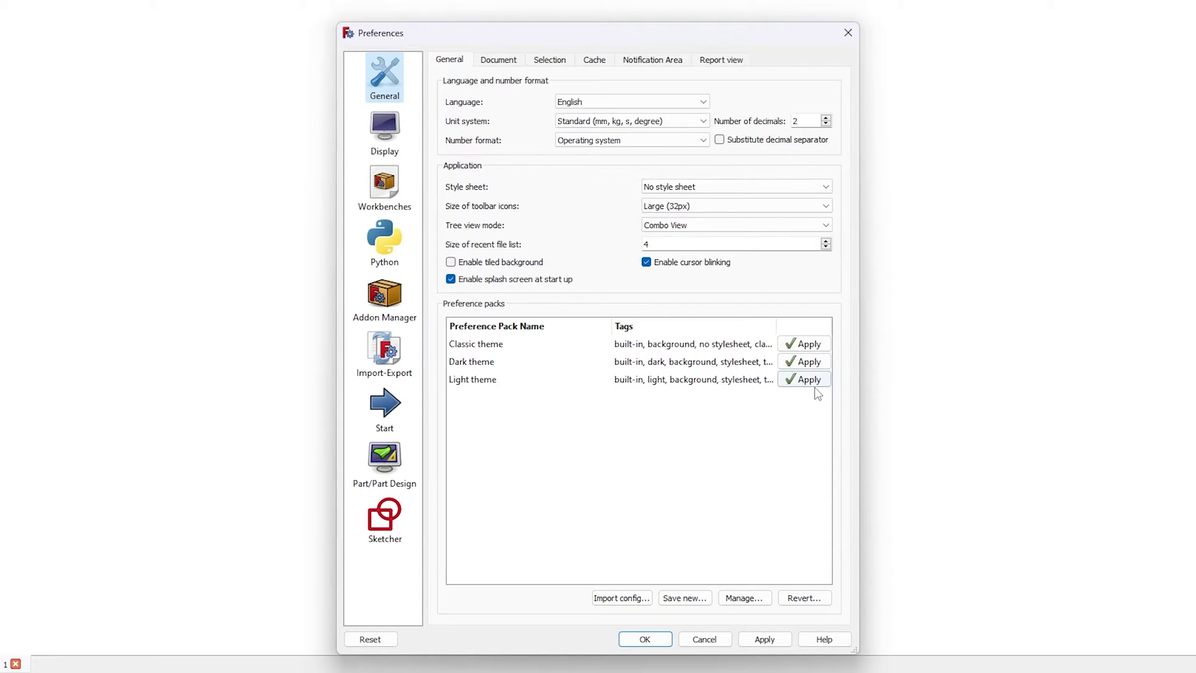
Try the Dark theme, Classic and Light preference packs, ending with Dark theme applied
{"action": "left_click", "coordinate": [812, 366]}
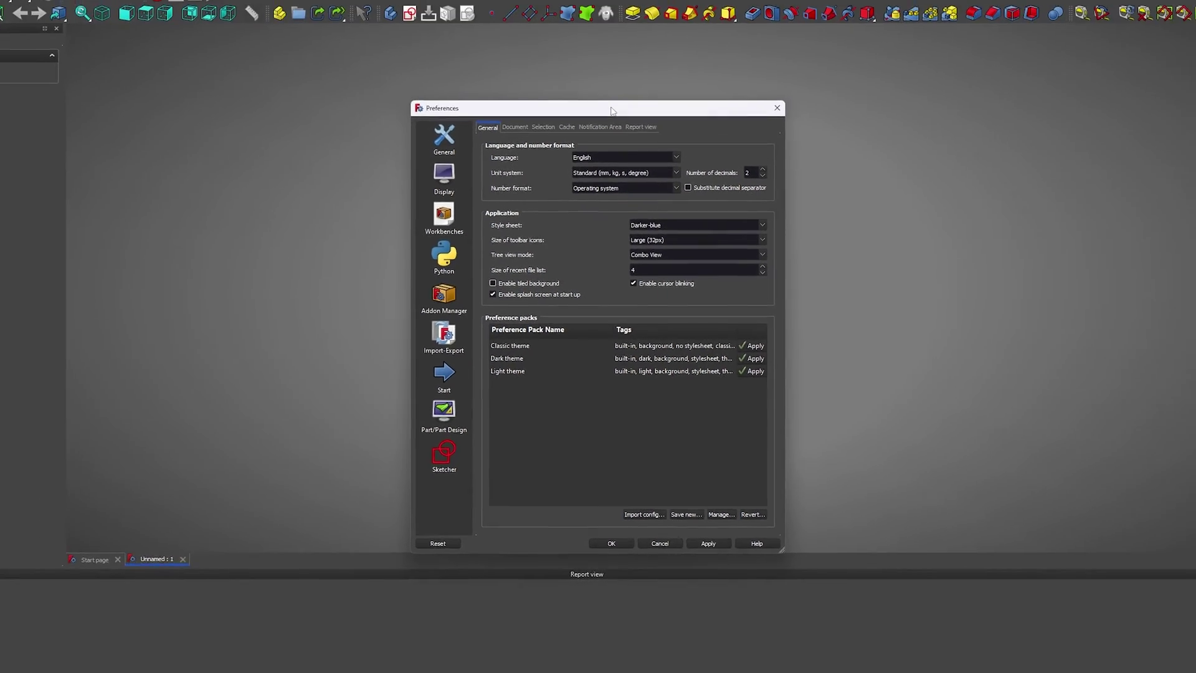
{"action": "left_click_drag", "start_coordinate": [612, 113], "coordinate": [677, 80]}
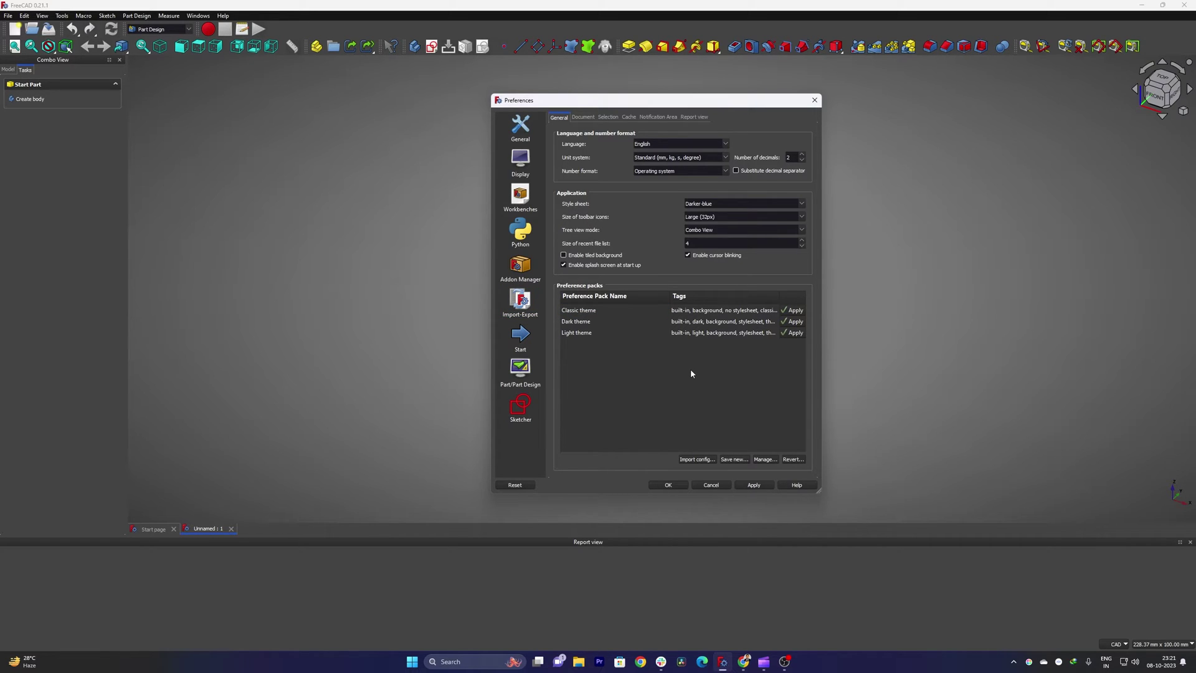
{"action": "left_click", "coordinate": [792, 311]}
{"action": "left_click", "coordinate": [790, 321]}
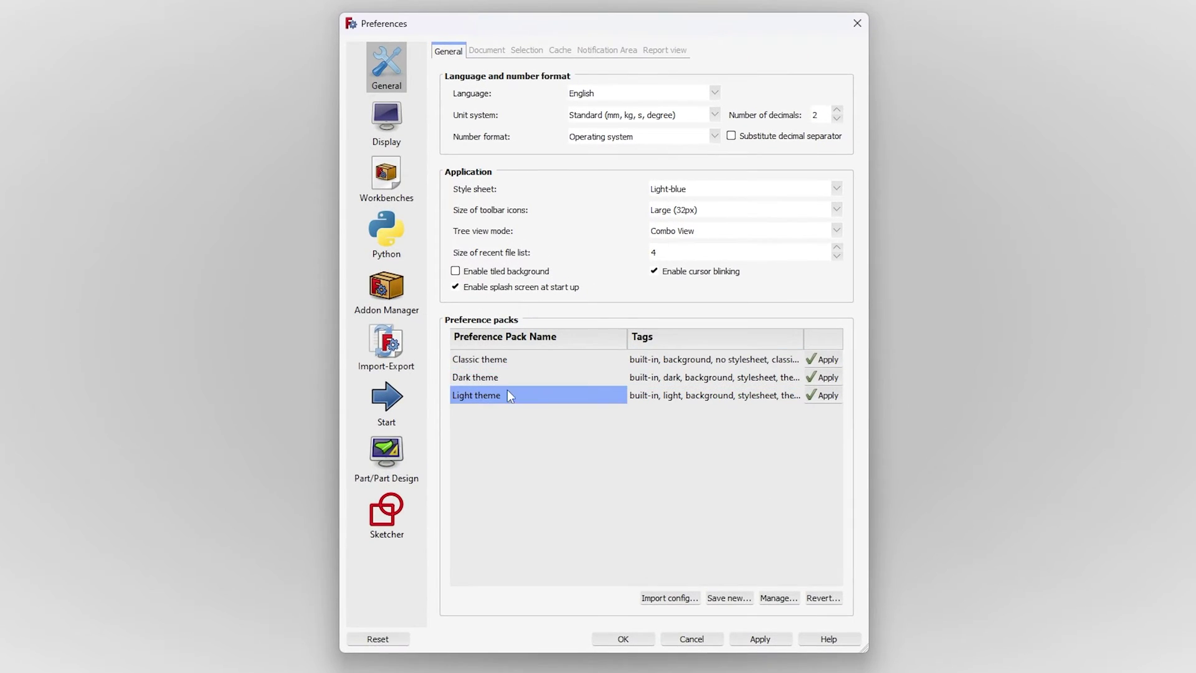
{"action": "left_click", "coordinate": [487, 50]}
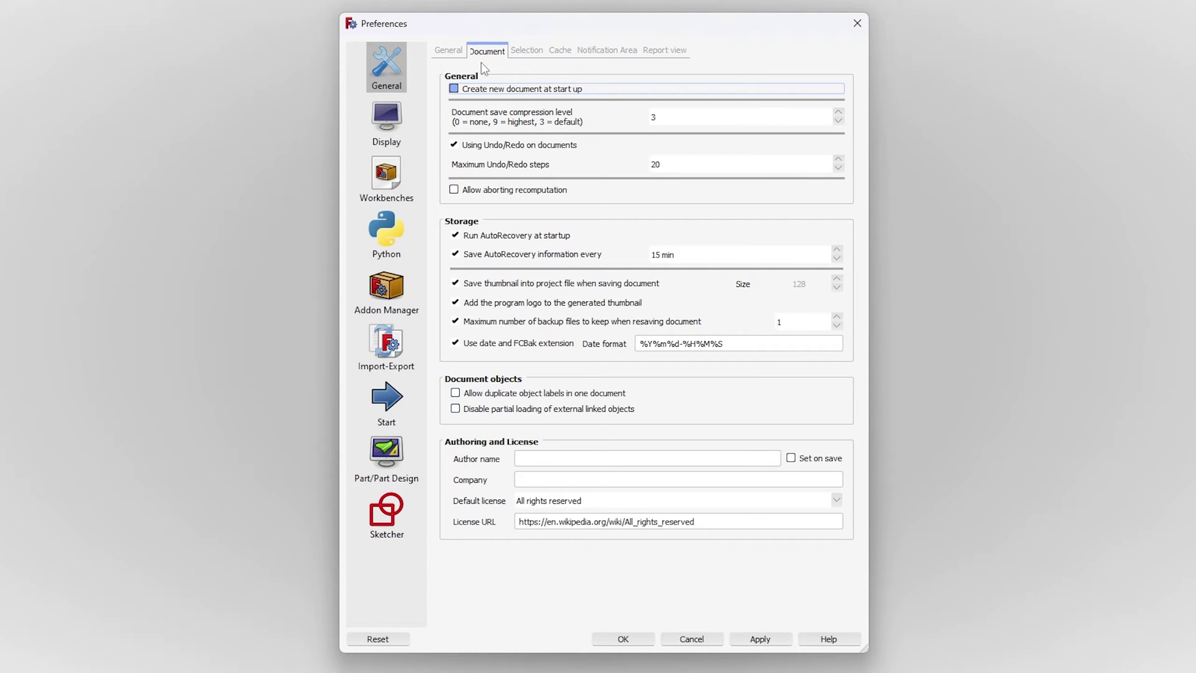
{"action": "left_click", "coordinate": [454, 53]}
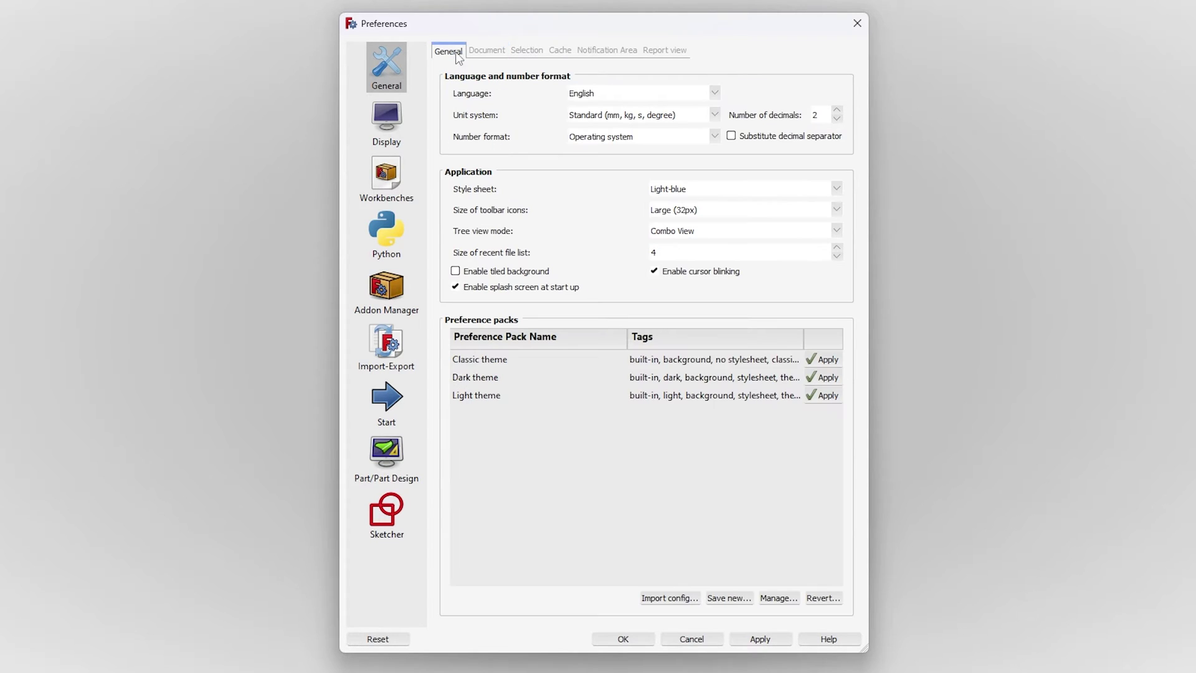
{"action": "left_click", "coordinate": [828, 378]}
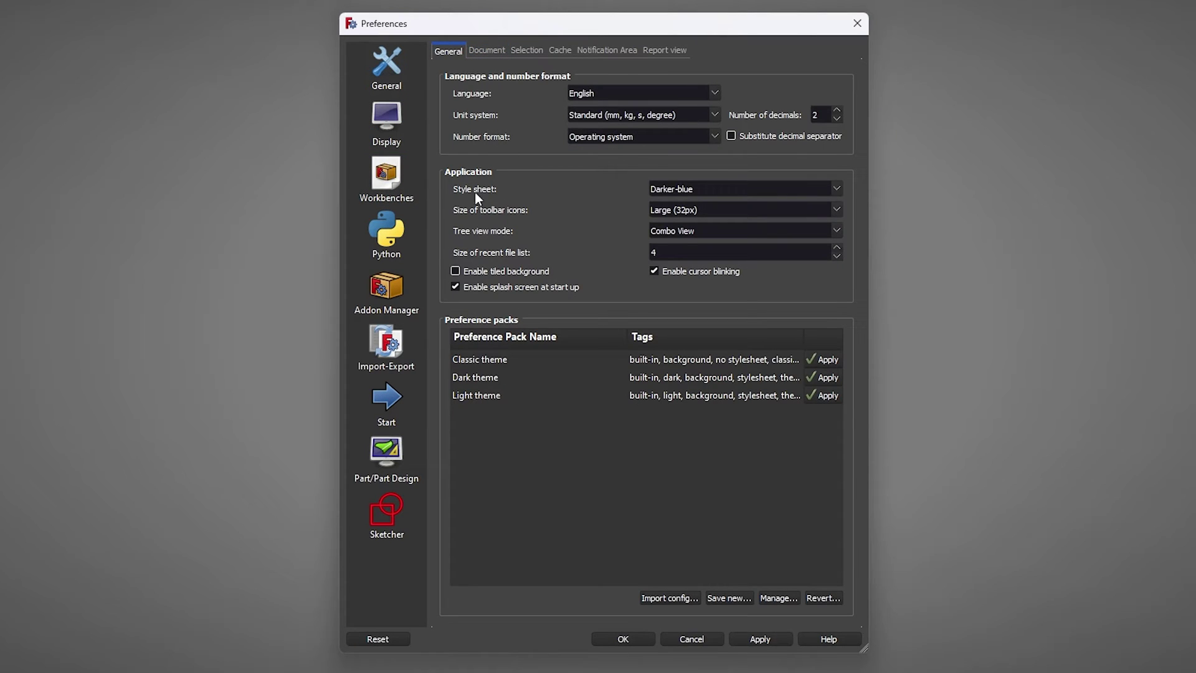
Browse the Document and Selection settings, set the cache size limit to 2 GB, then open Display
{"action": "left_click", "coordinate": [489, 50]}
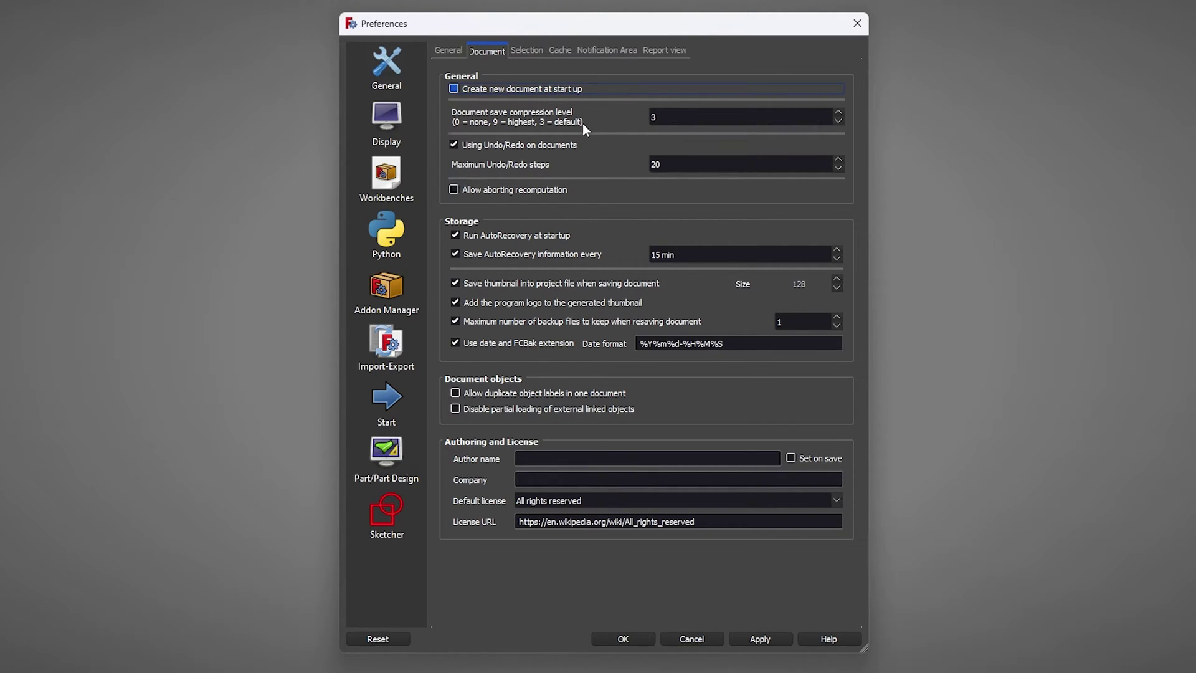
{"action": "left_click", "coordinate": [526, 54]}
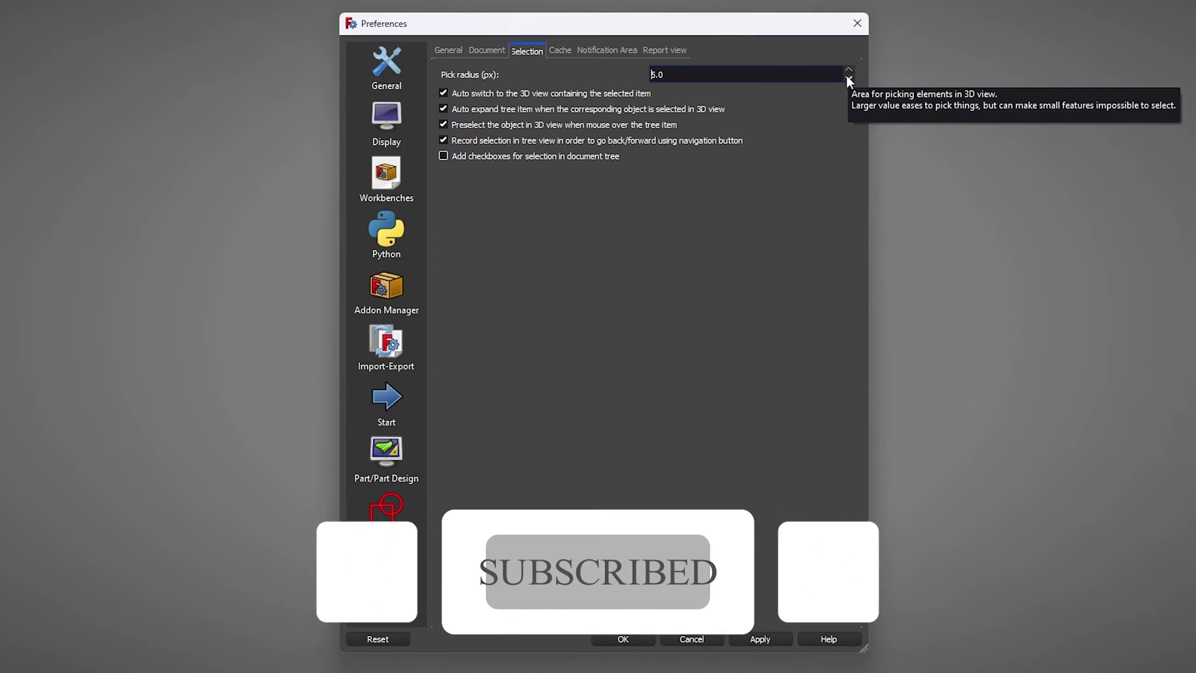
{"action": "left_click", "coordinate": [560, 51]}
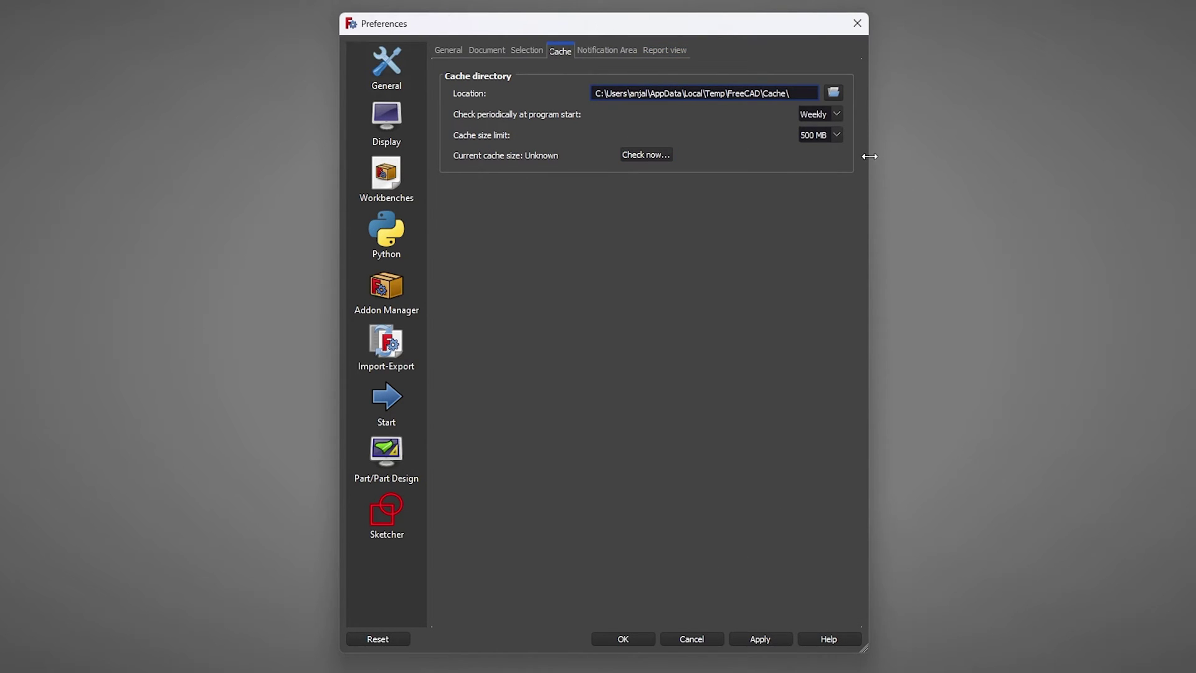
{"action": "left_click", "coordinate": [836, 135]}
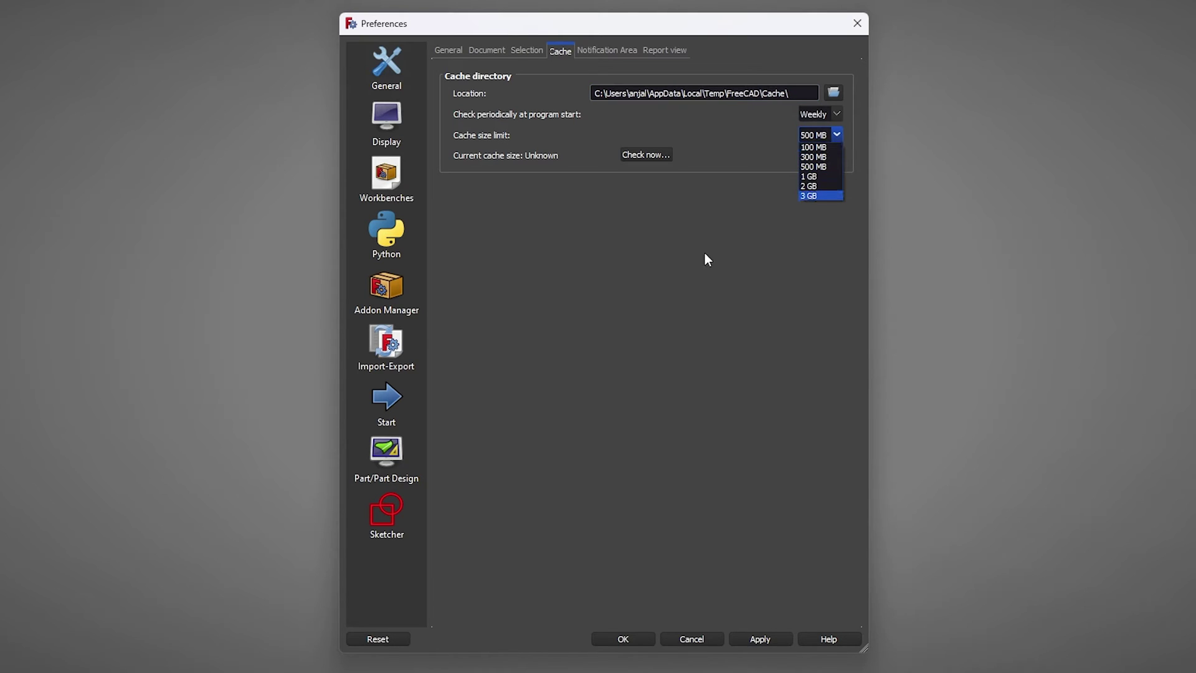
{"action": "left_click", "coordinate": [816, 186]}
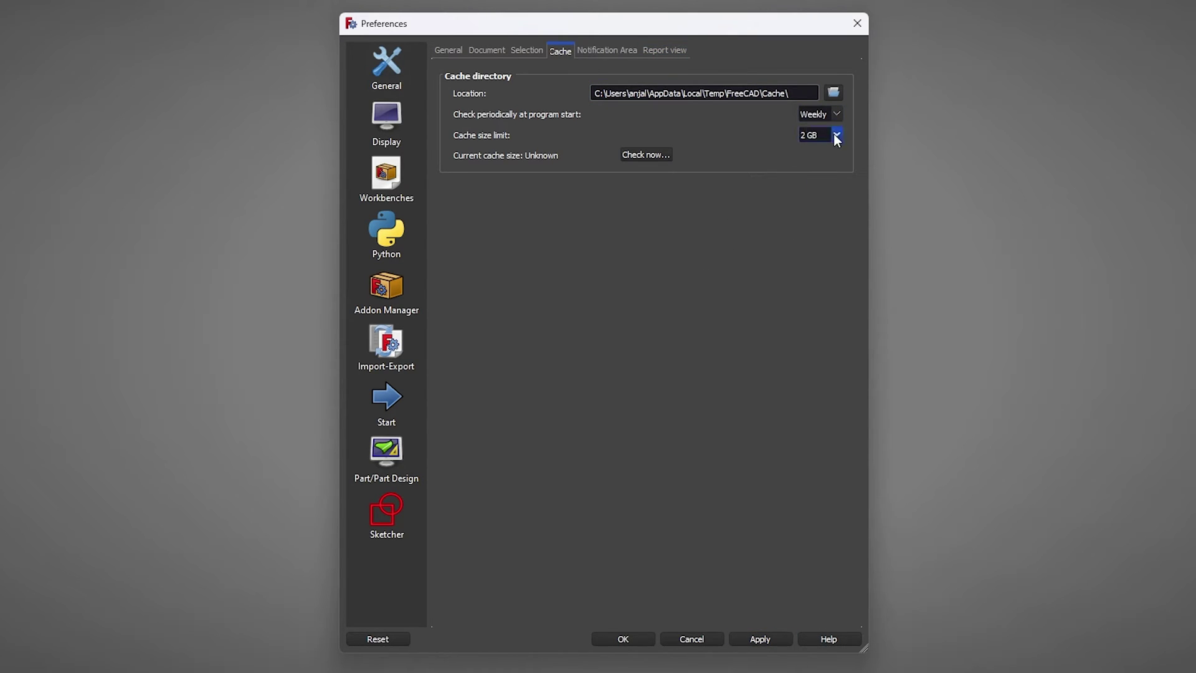
{"action": "key", "text": "ctrl+Tab"}
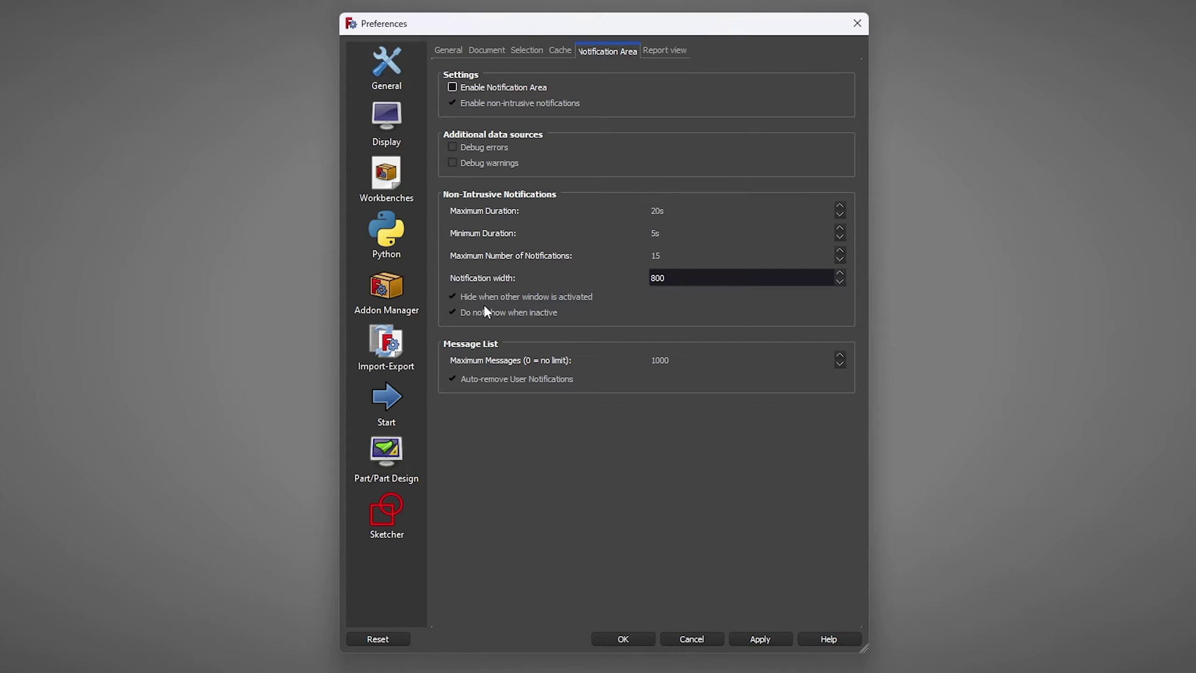
{"action": "left_click", "coordinate": [652, 56]}
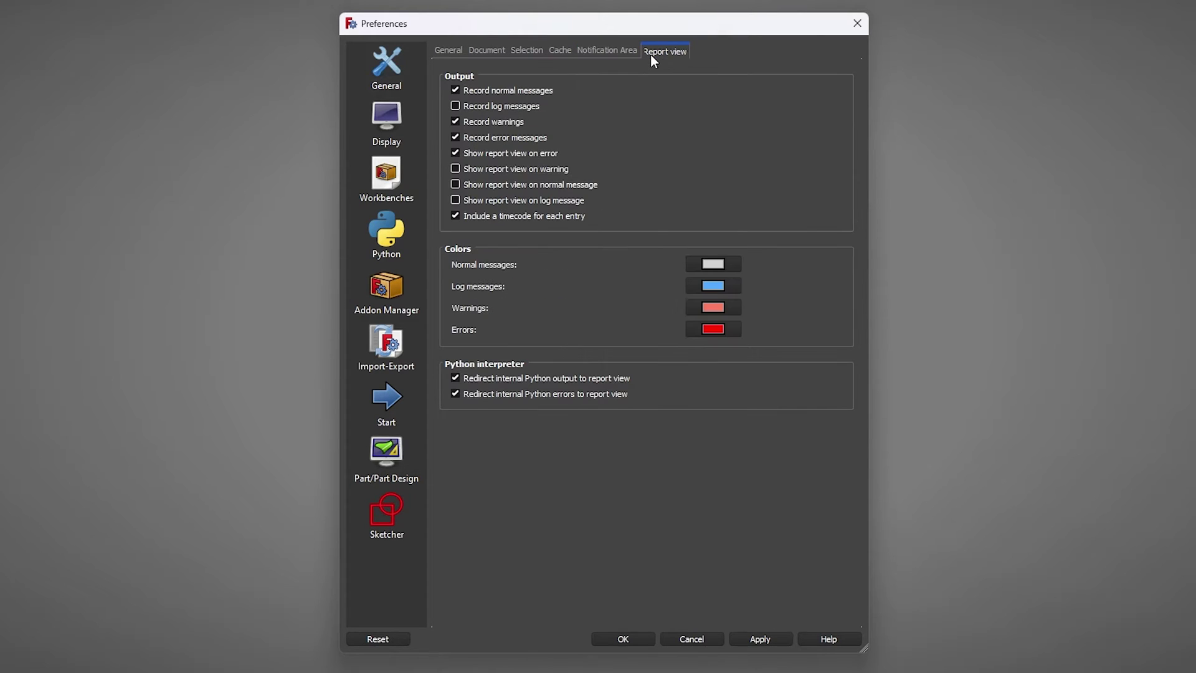
{"action": "key", "text": "ctrl+Tab"}
{"action": "left_click", "coordinate": [404, 123]}
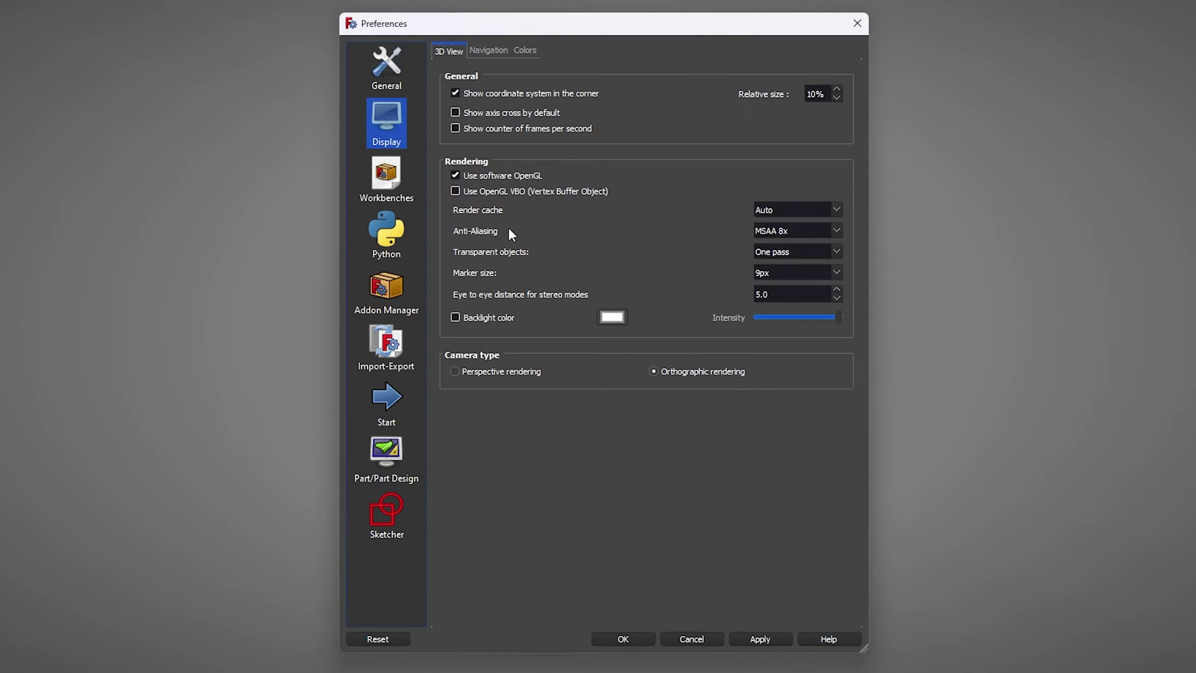
Set 3D View anti-aliasing to MSAA 8x, turn off software OpenGL, and apply
{"action": "left_click", "coordinate": [804, 230]}
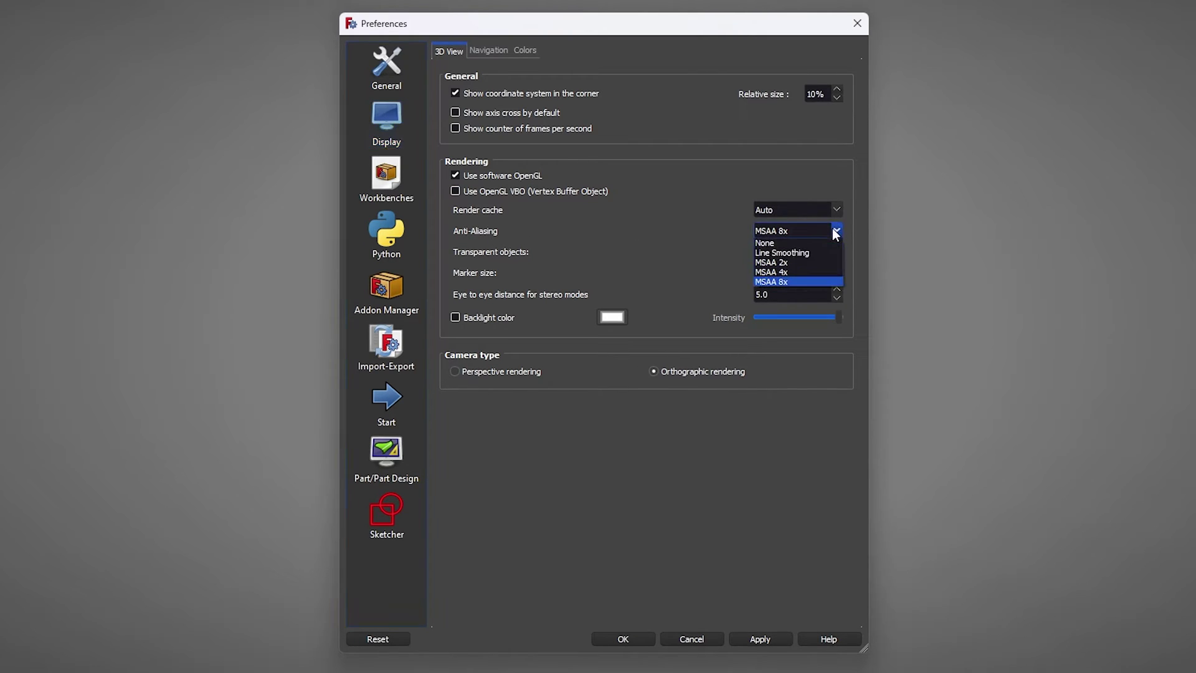
{"action": "left_click", "coordinate": [806, 241]}
{"action": "left_click", "coordinate": [732, 363]}
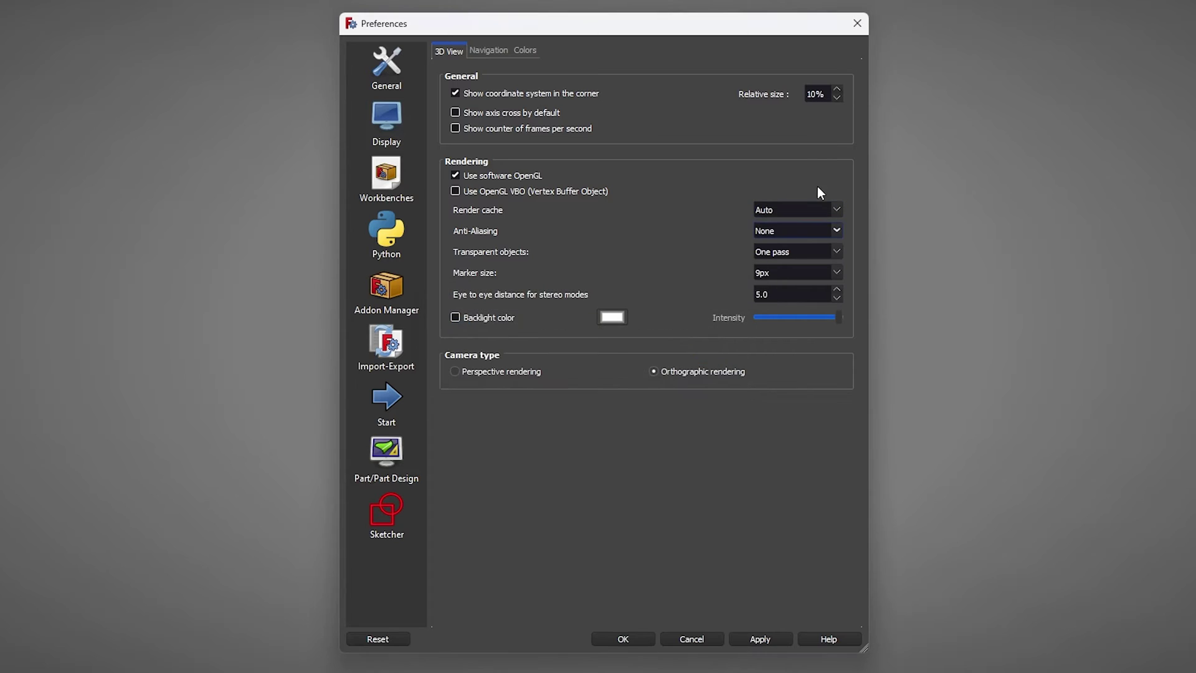
{"action": "left_click", "coordinate": [820, 235]}
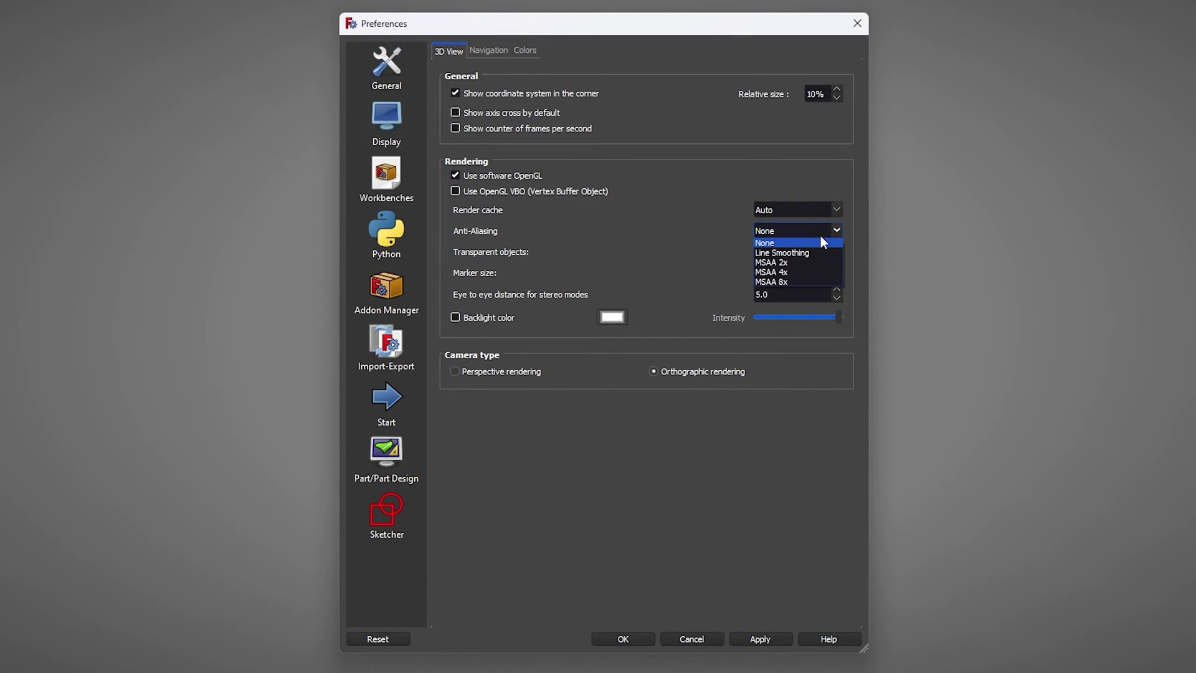
{"action": "left_click", "coordinate": [802, 281]}
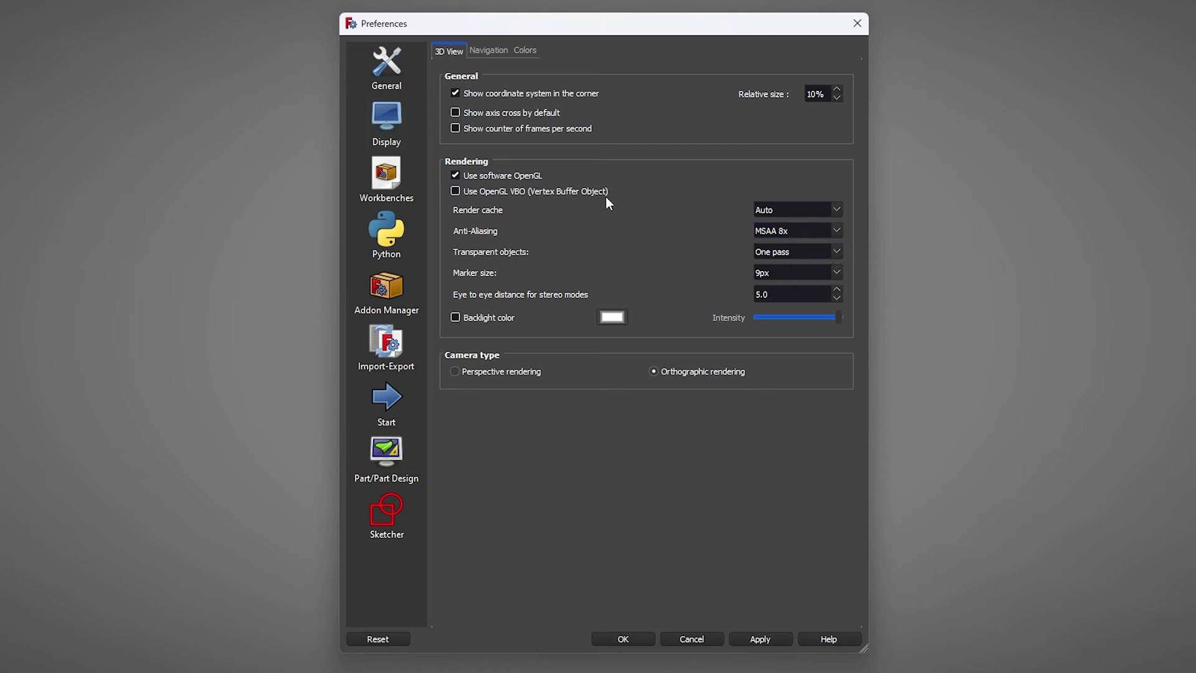
{"action": "left_click", "coordinate": [455, 176]}
{"action": "left_click", "coordinate": [516, 176]}
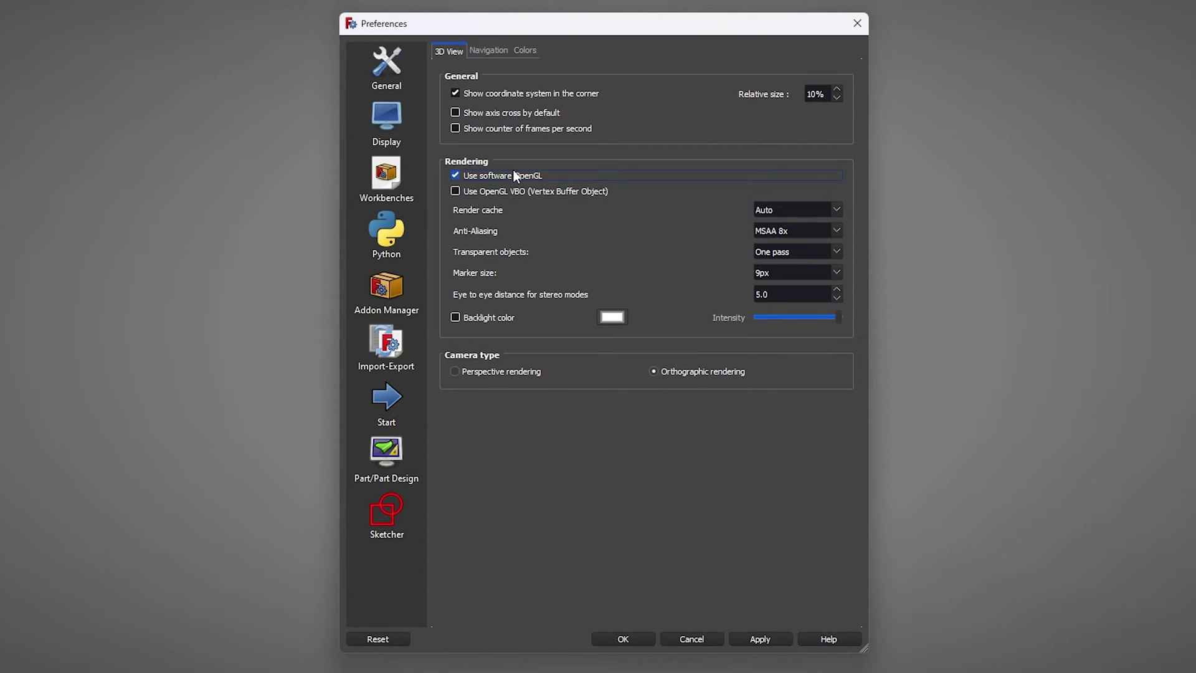
{"action": "left_click", "coordinate": [456, 175]}
{"action": "left_click", "coordinate": [784, 638]}
On the Workbenches page, choose Part Design as the start-up workbench
{"action": "left_click", "coordinate": [403, 170]}
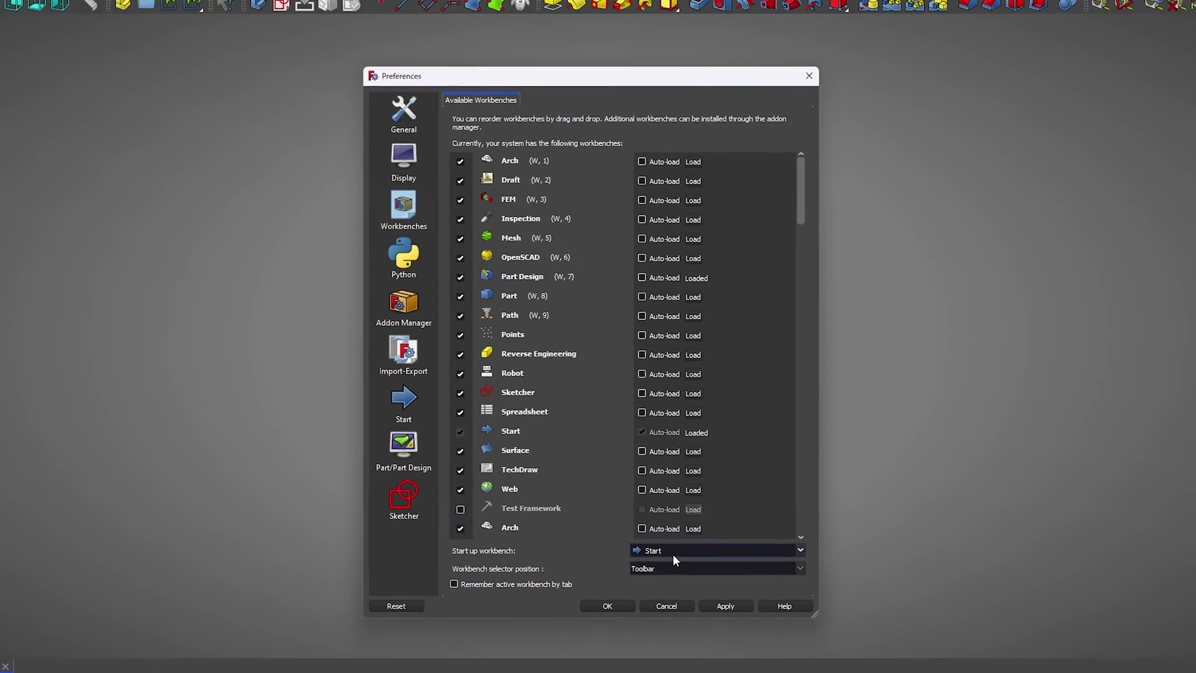
{"action": "left_click", "coordinate": [707, 575]}
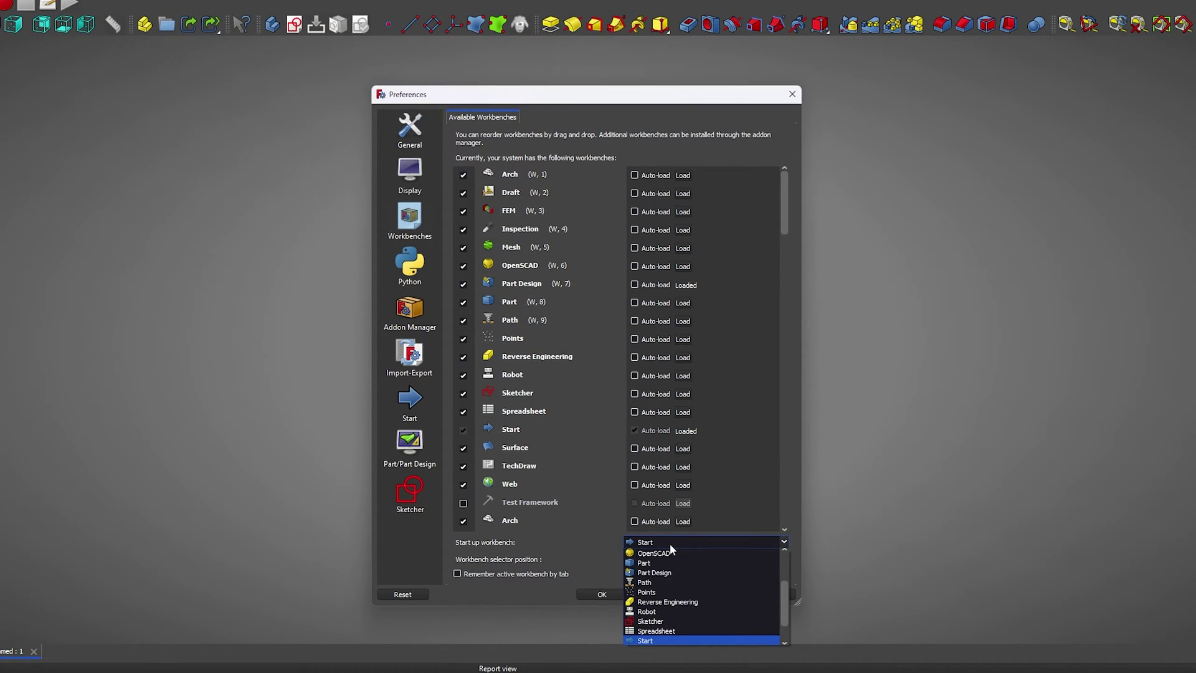
{"action": "scroll", "coordinate": [695, 588], "scroll_direction": "up", "scroll_amount": 2}
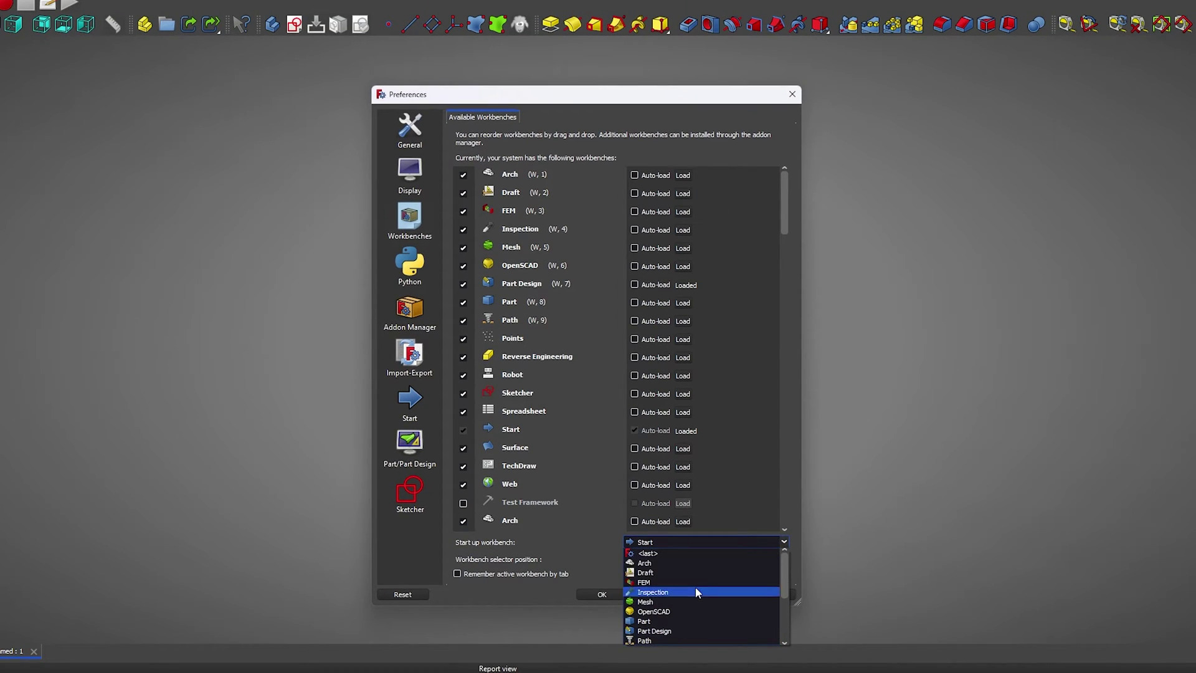
{"action": "left_click", "coordinate": [671, 624]}
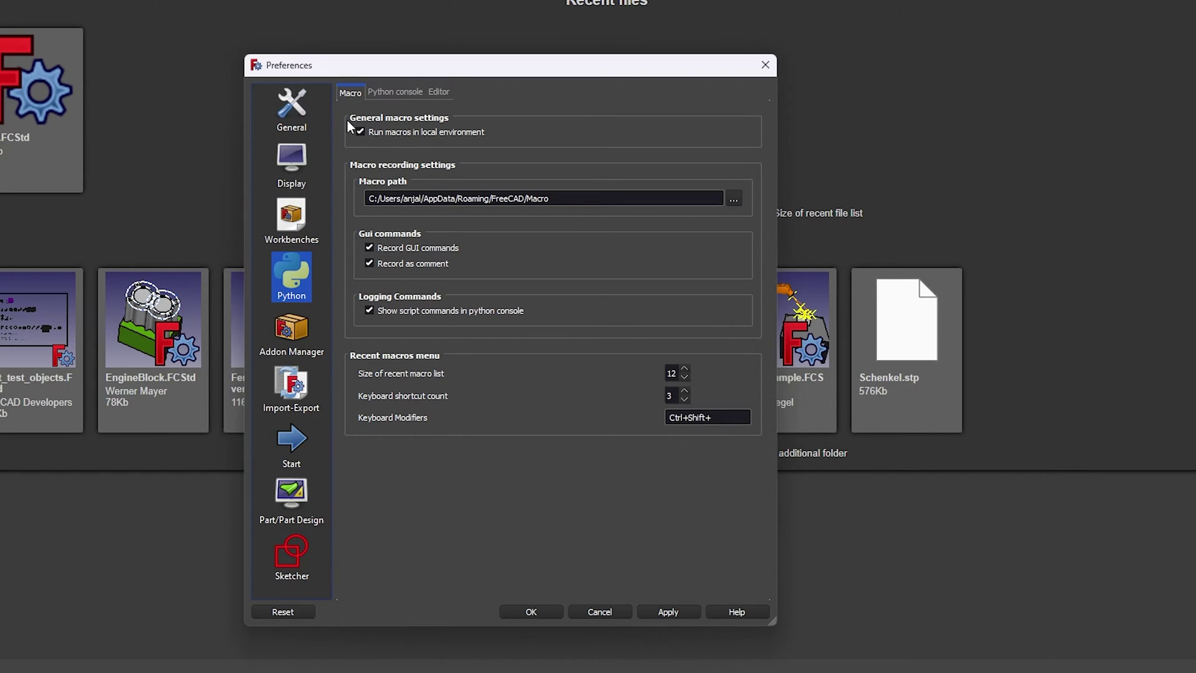
Review the Python macro, console and editor settings, then the Addon Manager and Import-Export pages
{"action": "left_click", "coordinate": [360, 132]}
{"action": "left_click", "coordinate": [385, 89]}
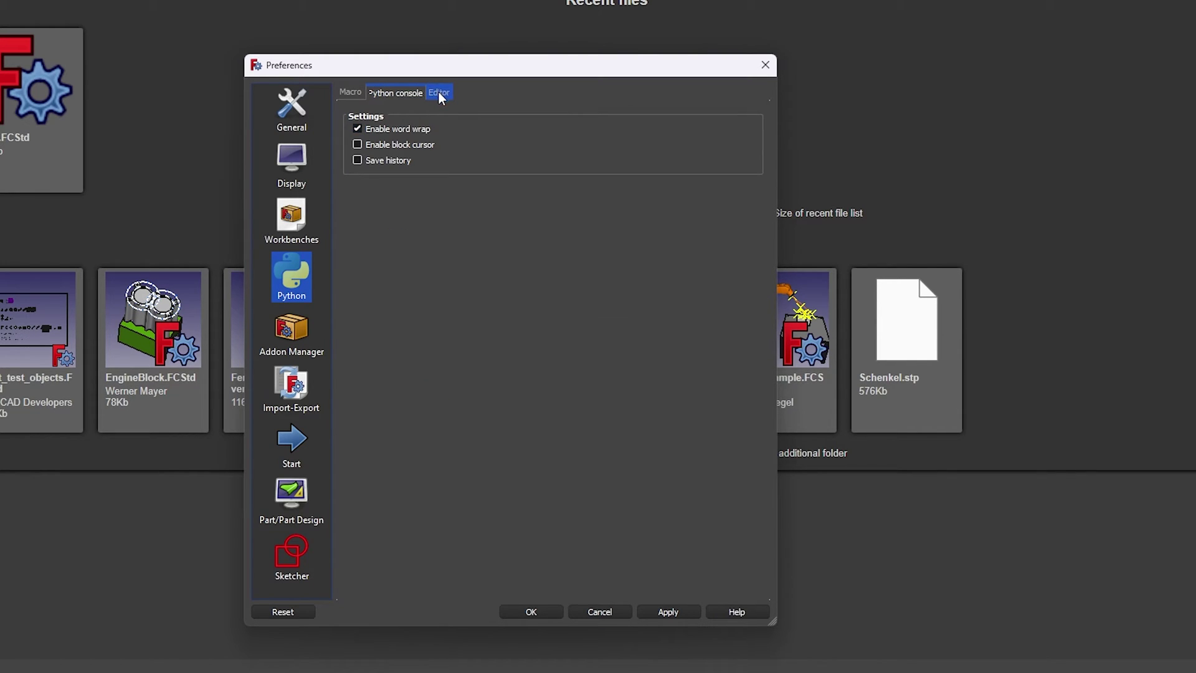
{"action": "left_click", "coordinate": [440, 94]}
{"action": "left_click", "coordinate": [393, 100]}
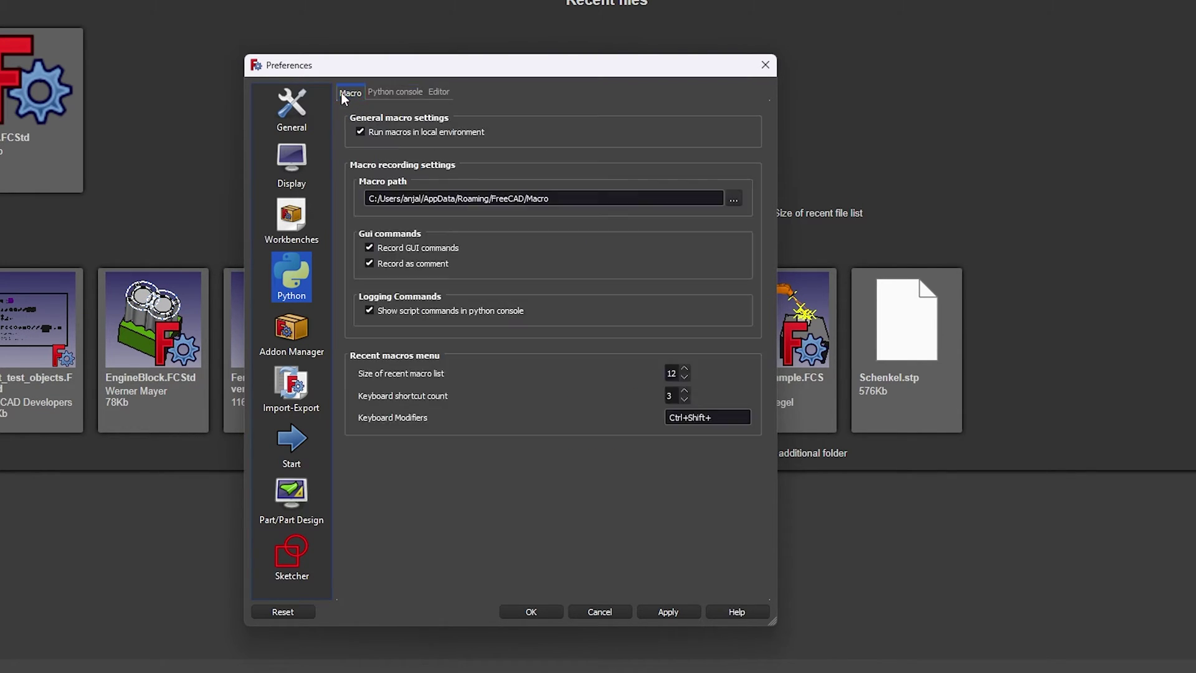
{"action": "left_click", "coordinate": [325, 344]}
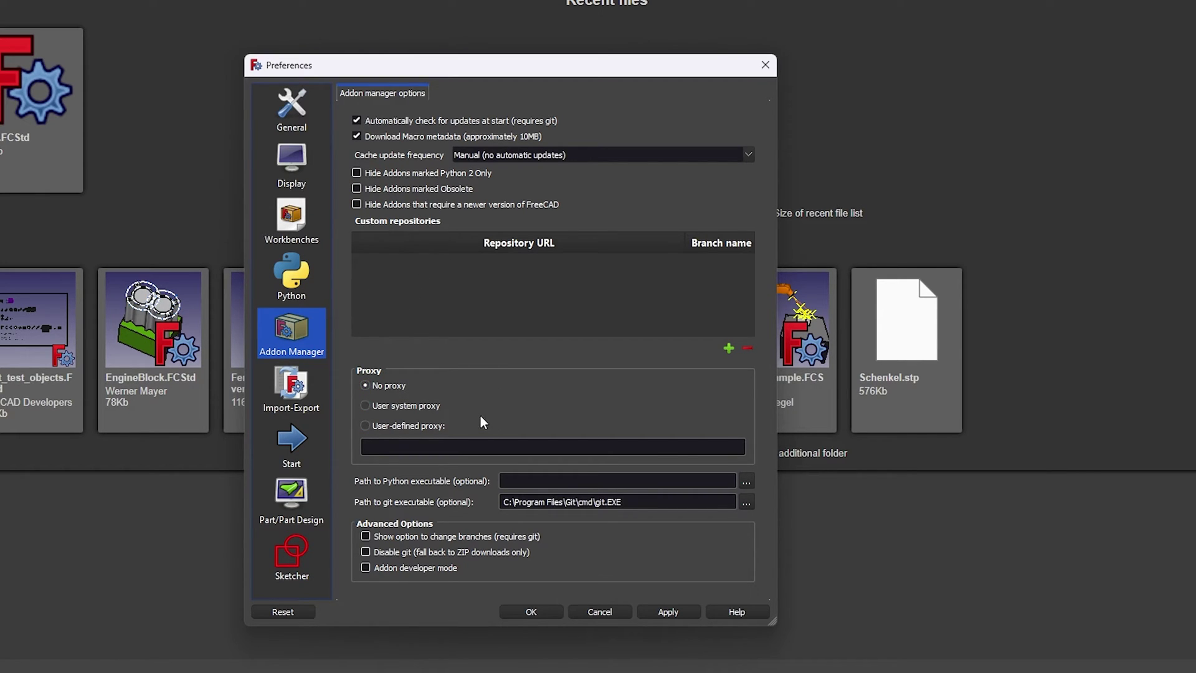
{"action": "left_click", "coordinate": [290, 385]}
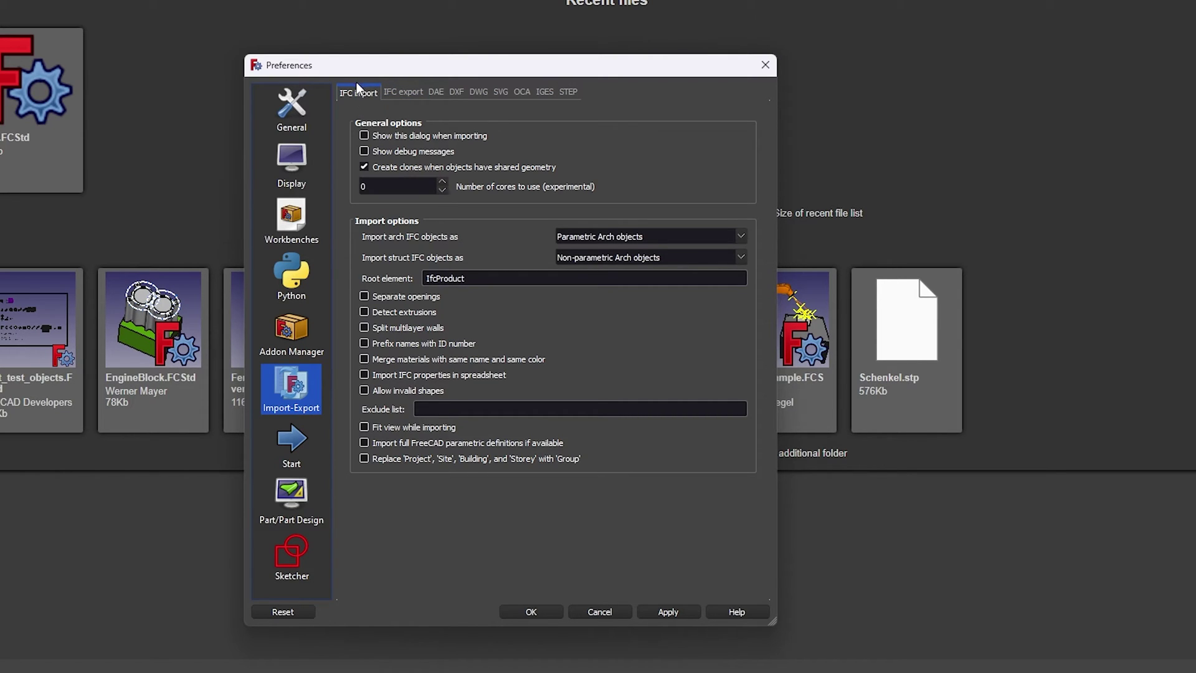
Browse the IFC export, DAE, DXF, DWG, IGES and STEP tabs, then show the Start options
{"action": "left_click", "coordinate": [399, 93]}
{"action": "left_click", "coordinate": [439, 94]}
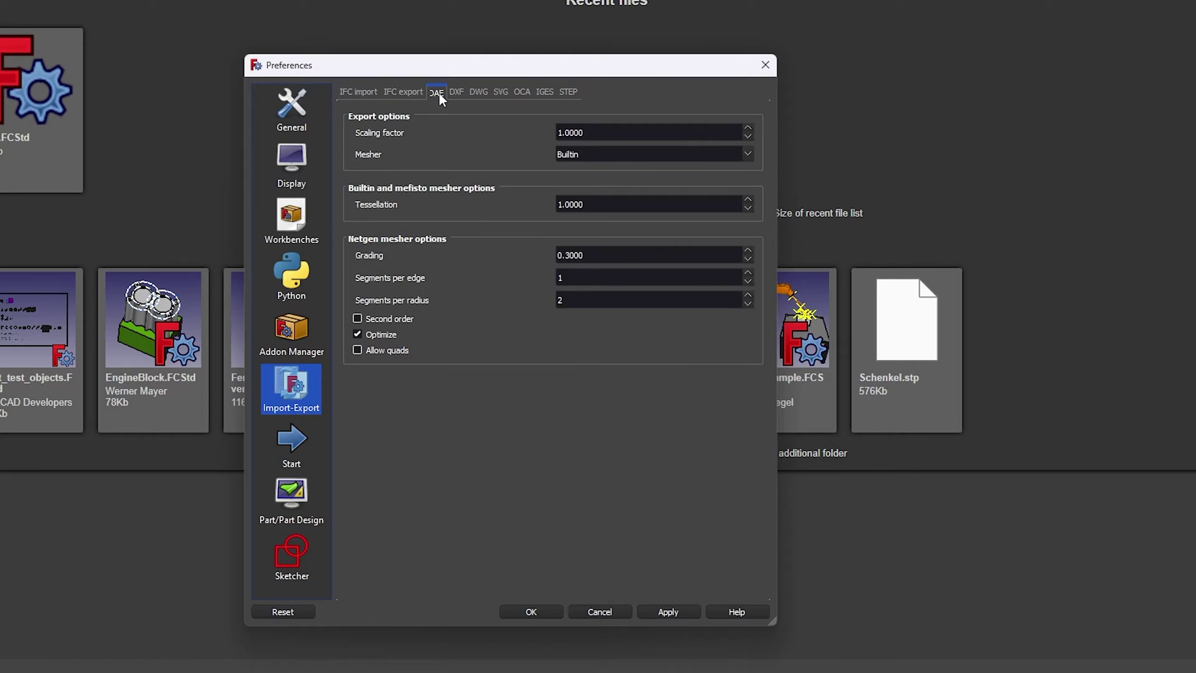
{"action": "left_click", "coordinate": [460, 92]}
{"action": "left_click", "coordinate": [478, 95]}
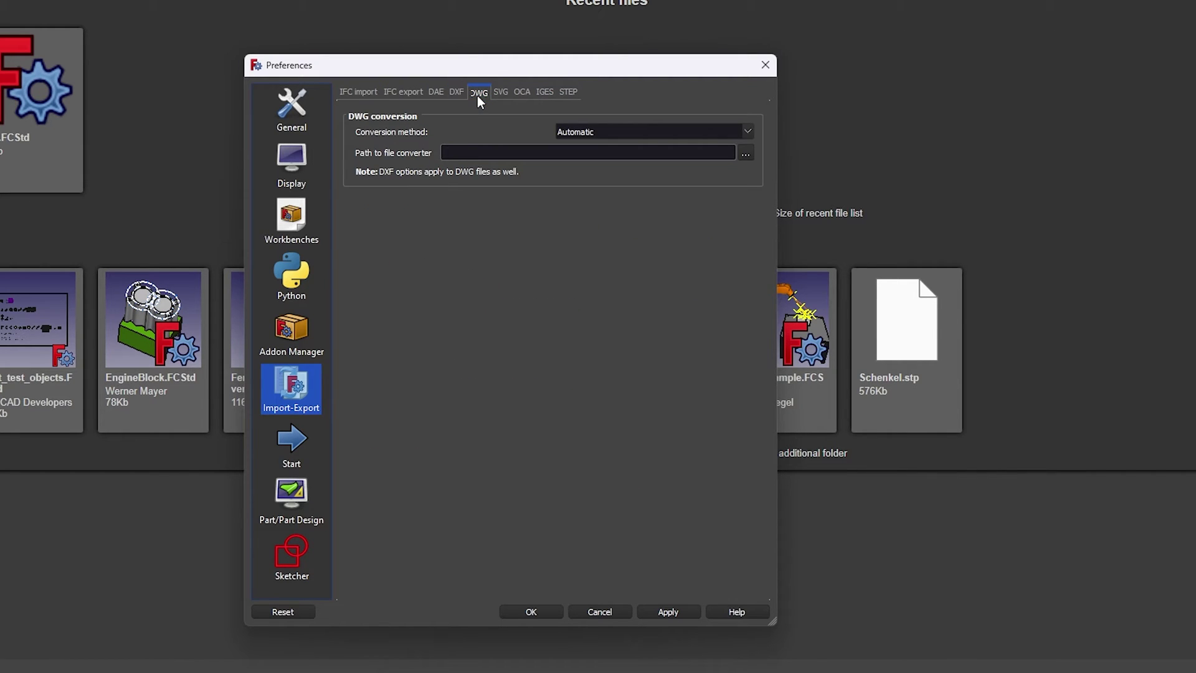
{"action": "left_click", "coordinate": [542, 100]}
{"action": "left_click", "coordinate": [567, 95]}
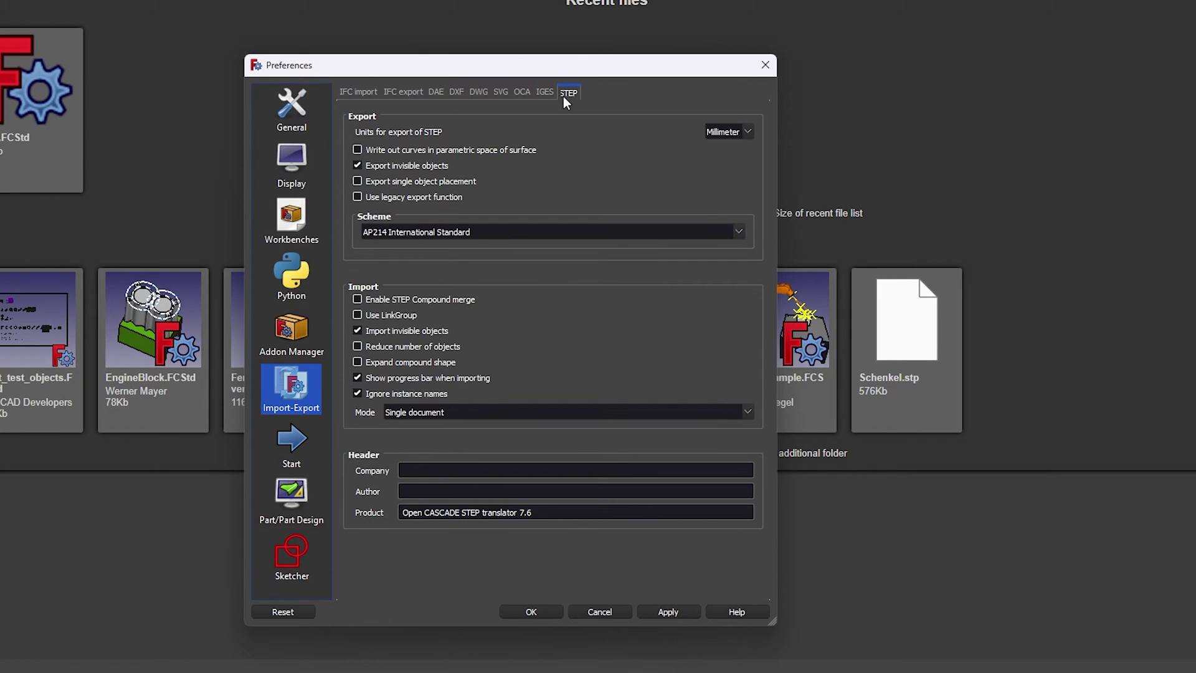
{"action": "left_click", "coordinate": [547, 95]}
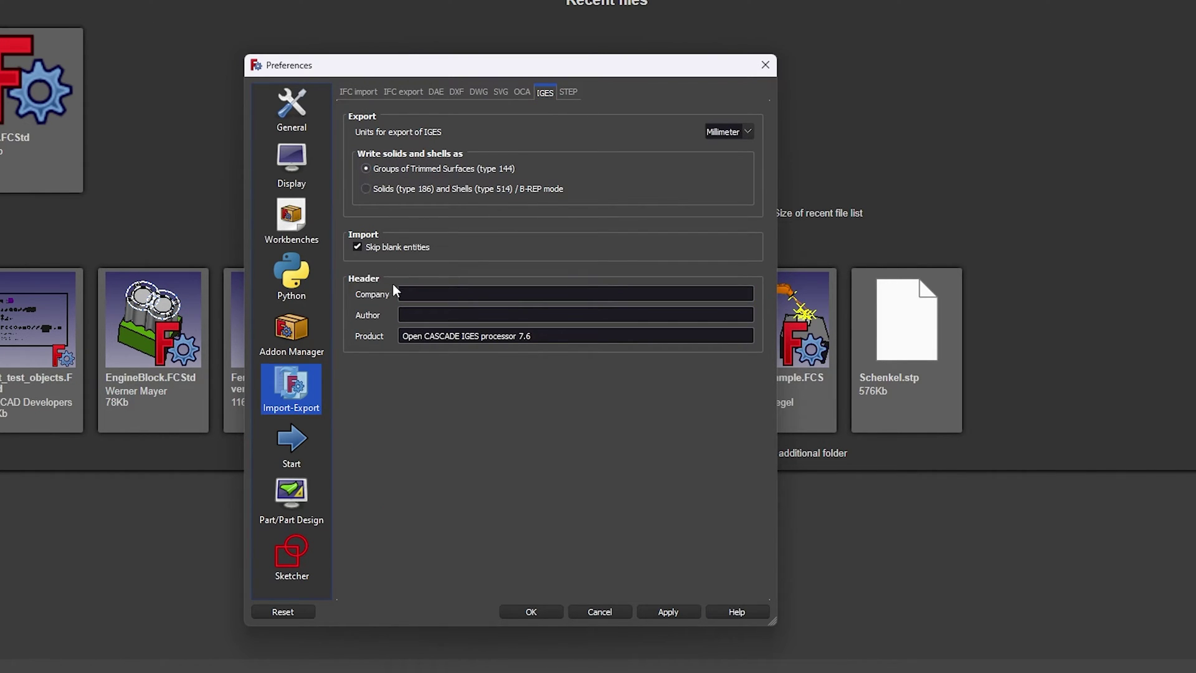
{"action": "left_click", "coordinate": [302, 450]}
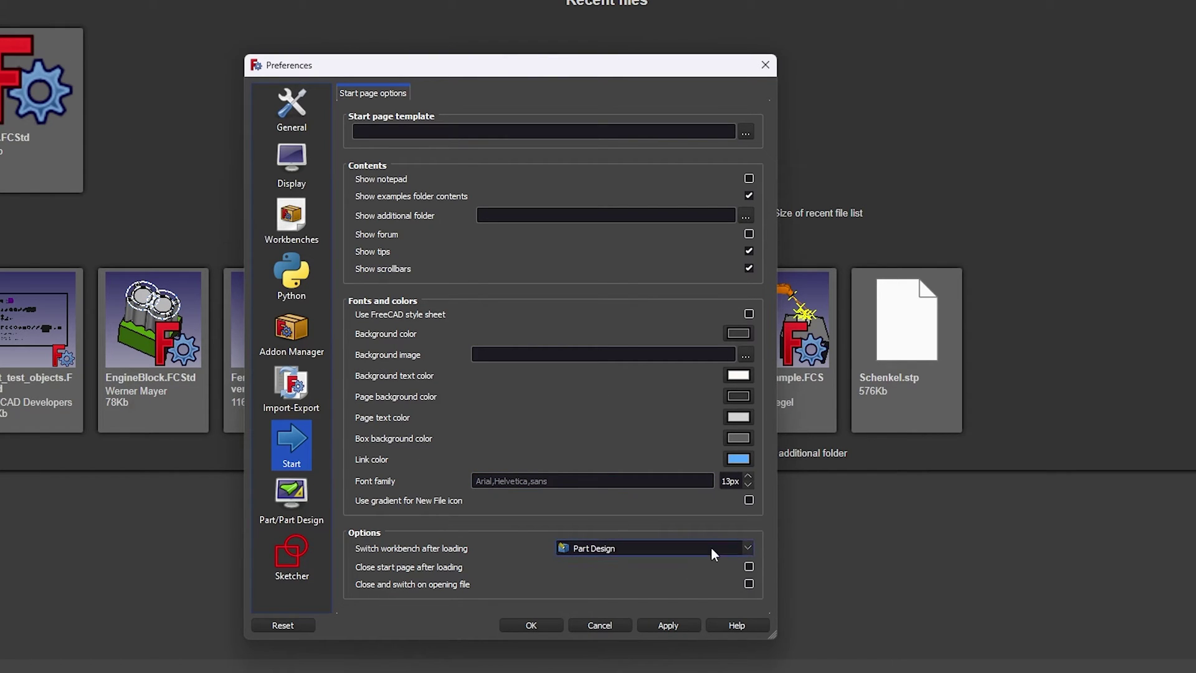
Set the start page font family to sans at 15px and apply it
{"action": "left_click", "coordinate": [707, 482]}
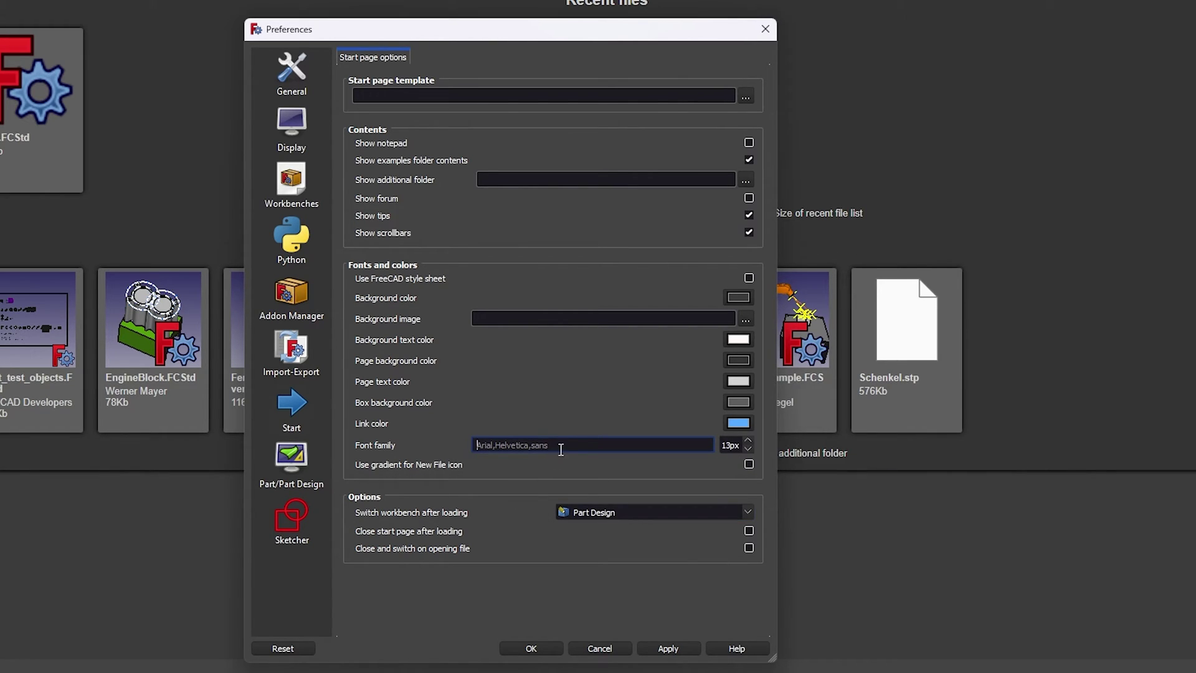
{"action": "type", "text": "sans"}
{"action": "left_click", "coordinate": [753, 437]}
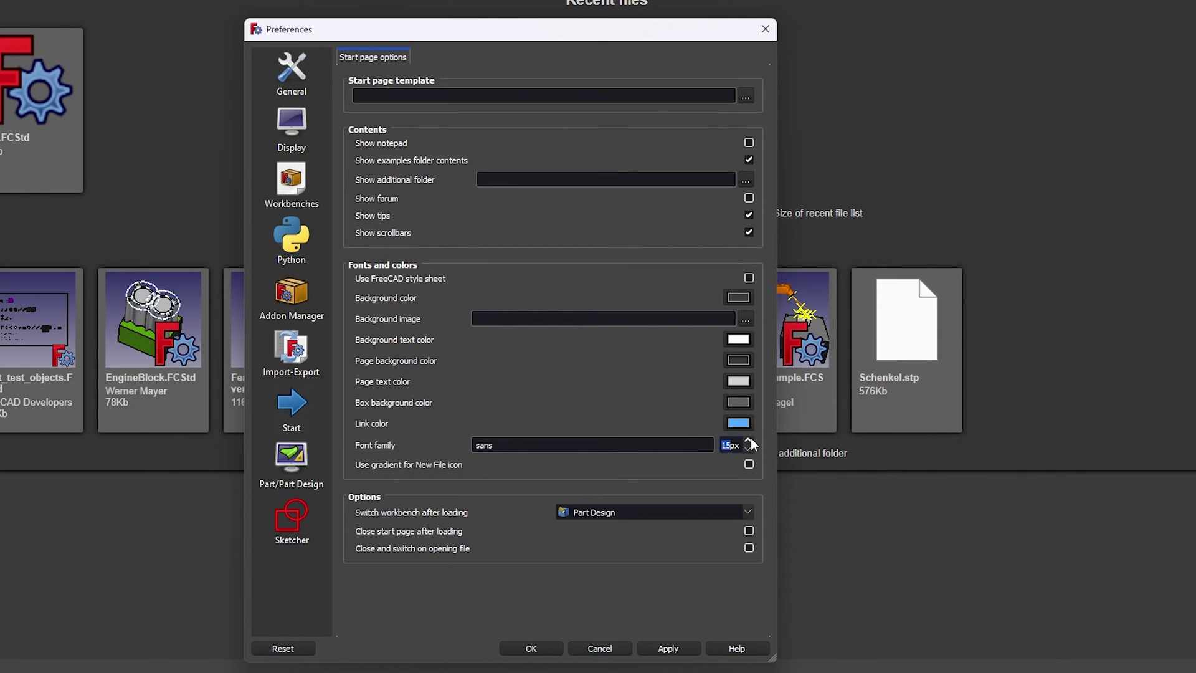
{"action": "left_click", "coordinate": [670, 649]}
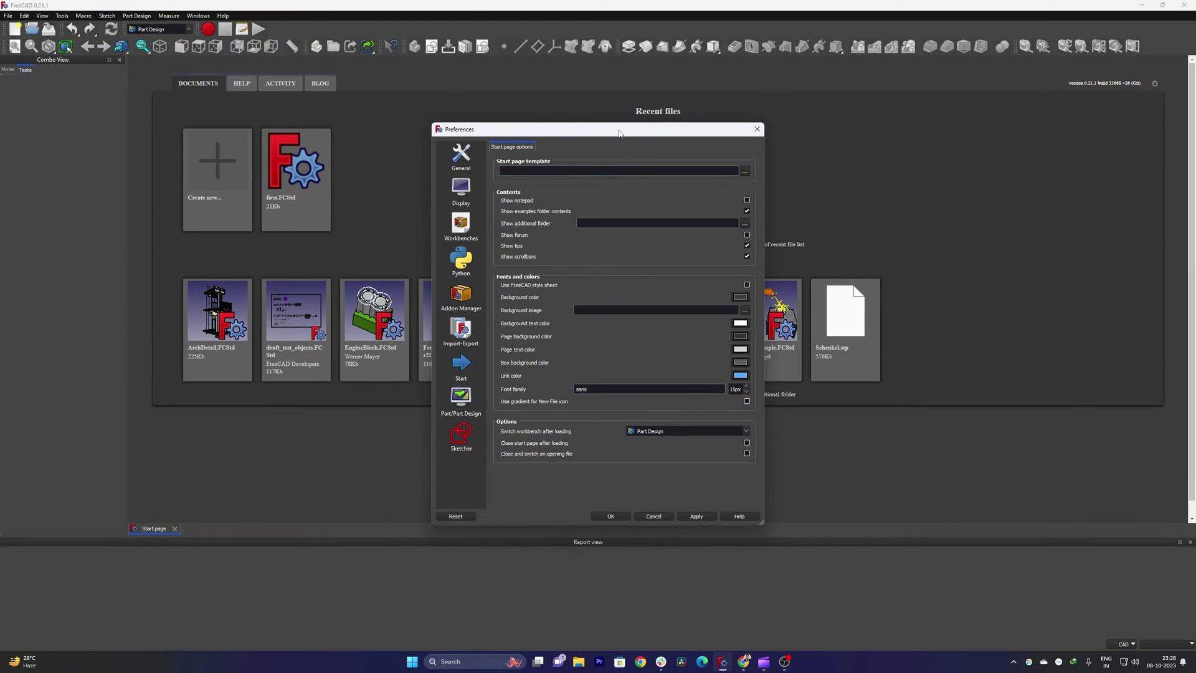
Preview the start page in the new font, then bring up the Part/Part Design settings
{"action": "left_click_drag", "start_coordinate": [548, 31], "coordinate": [1099, 184]}
{"action": "left_click_drag", "start_coordinate": [968, 231], "coordinate": [689, 79]}
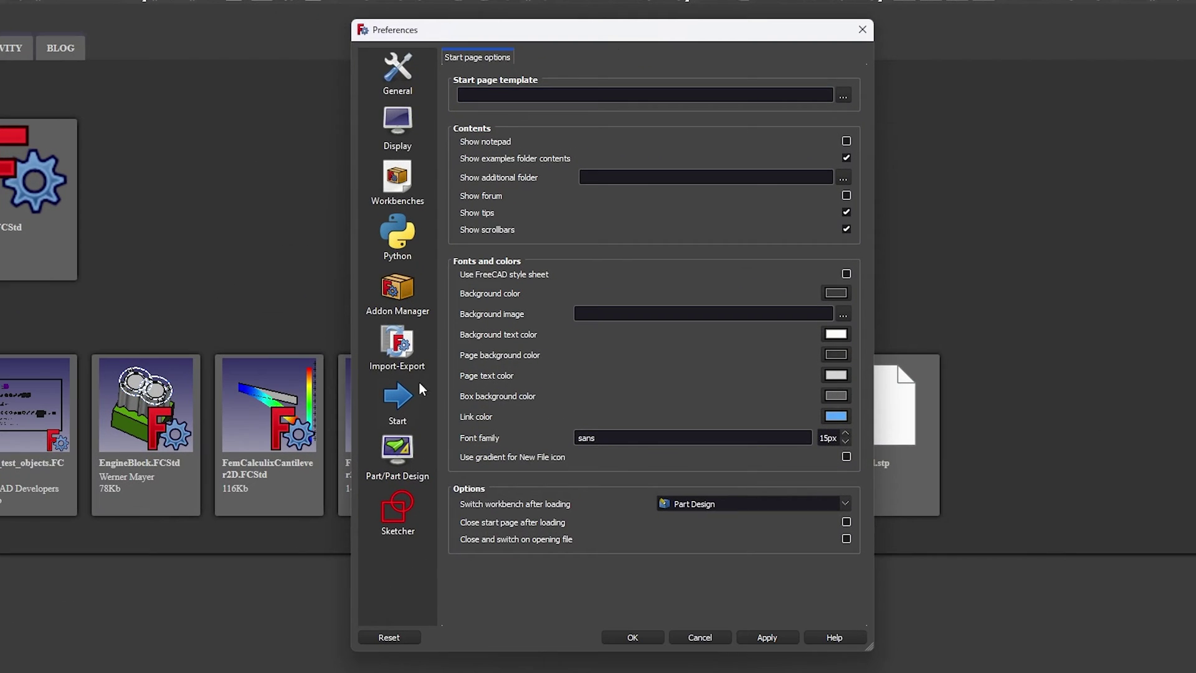
{"action": "left_click", "coordinate": [407, 460]}
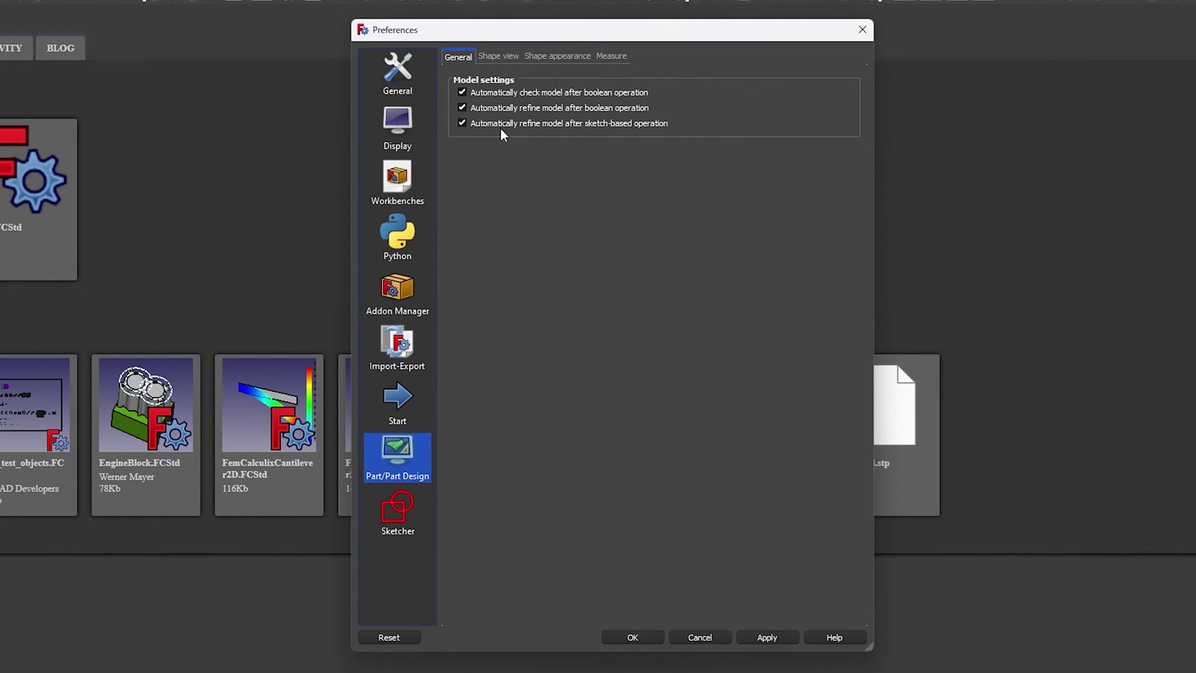
Apply the Part/Part Design model settings and view the Shape view tessellation values
{"action": "left_click", "coordinate": [775, 640]}
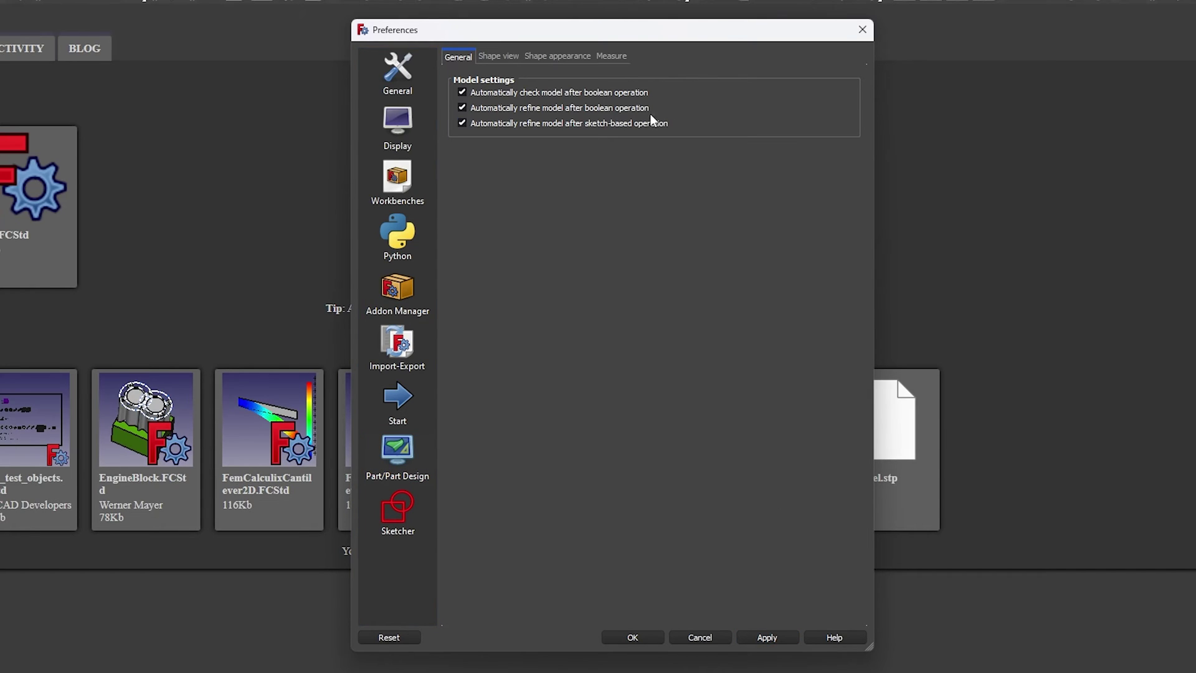
{"action": "left_click", "coordinate": [512, 57]}
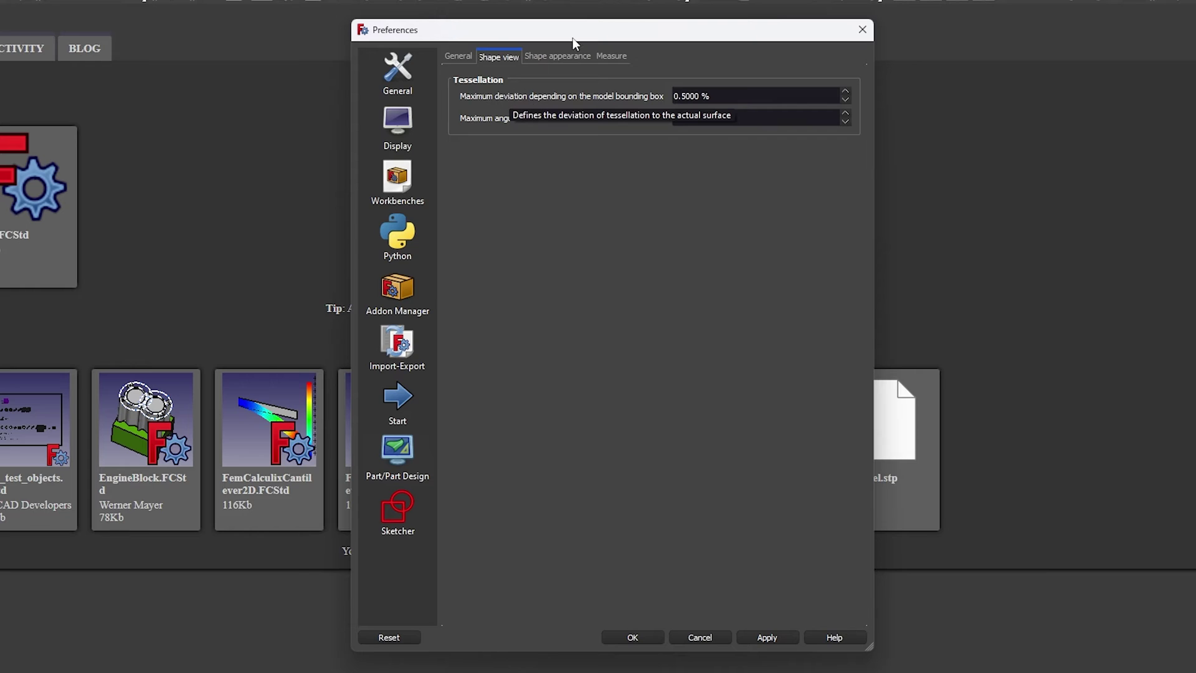
Inspect the default shape colour without changing it, then check the measurement colours and font size 30
{"action": "left_click", "coordinate": [565, 57]}
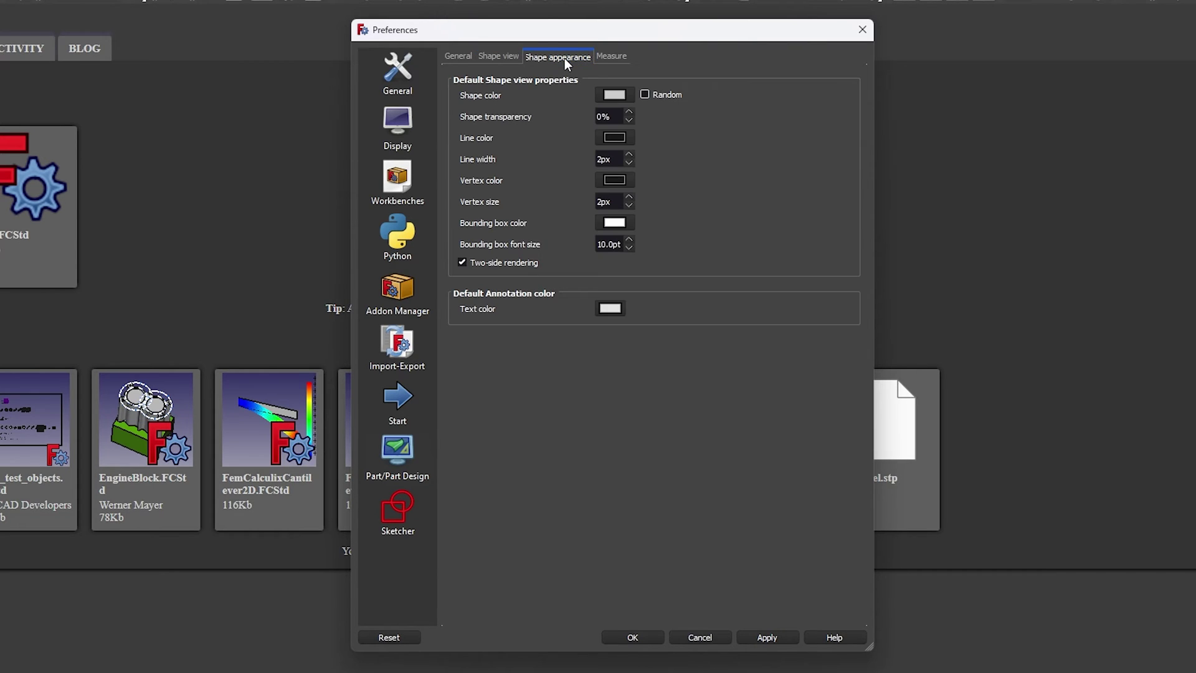
{"action": "left_click", "coordinate": [623, 97]}
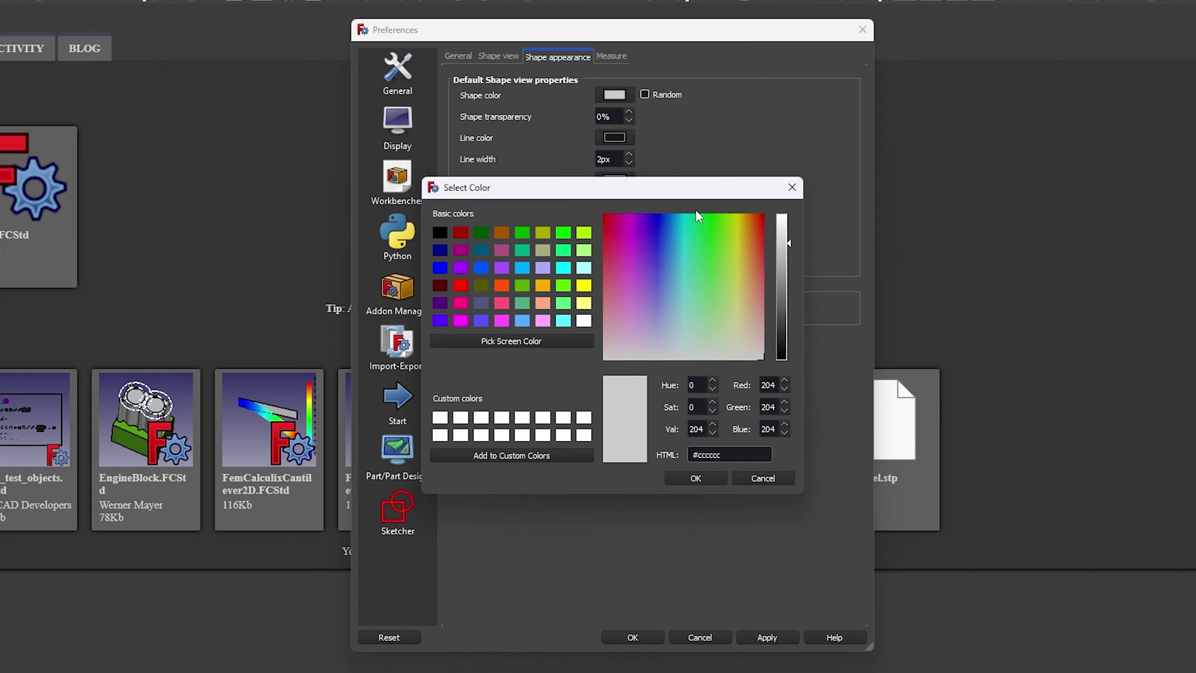
{"action": "left_click", "coordinate": [792, 187]}
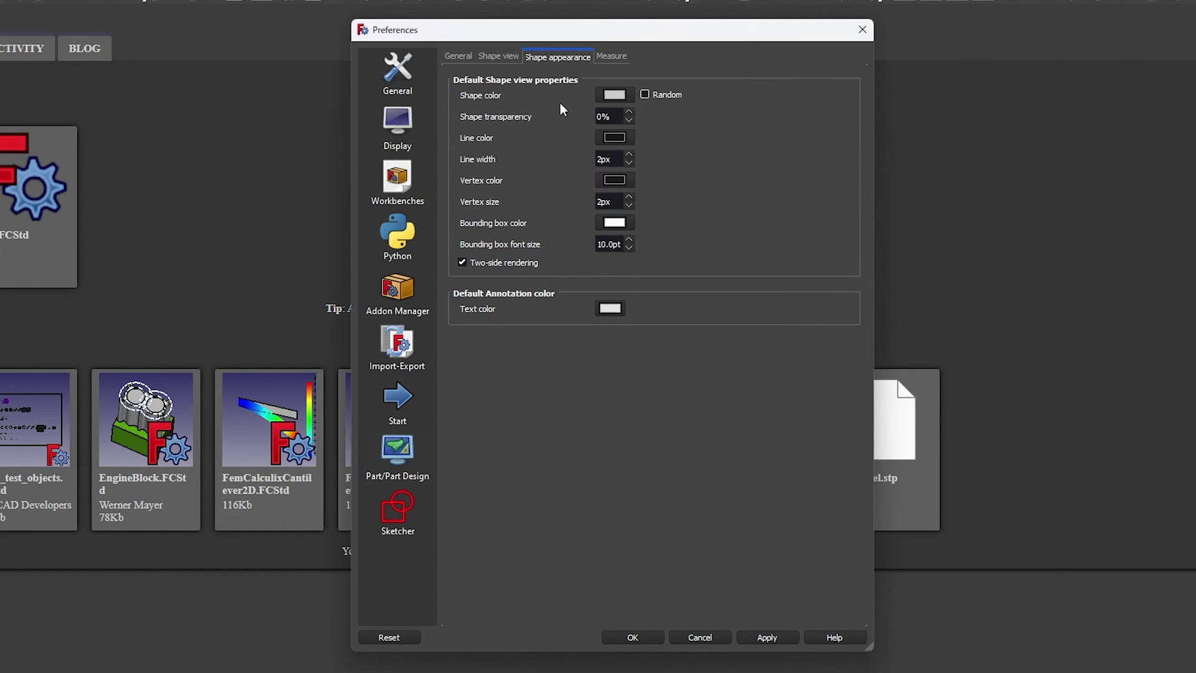
{"action": "left_click", "coordinate": [611, 56]}
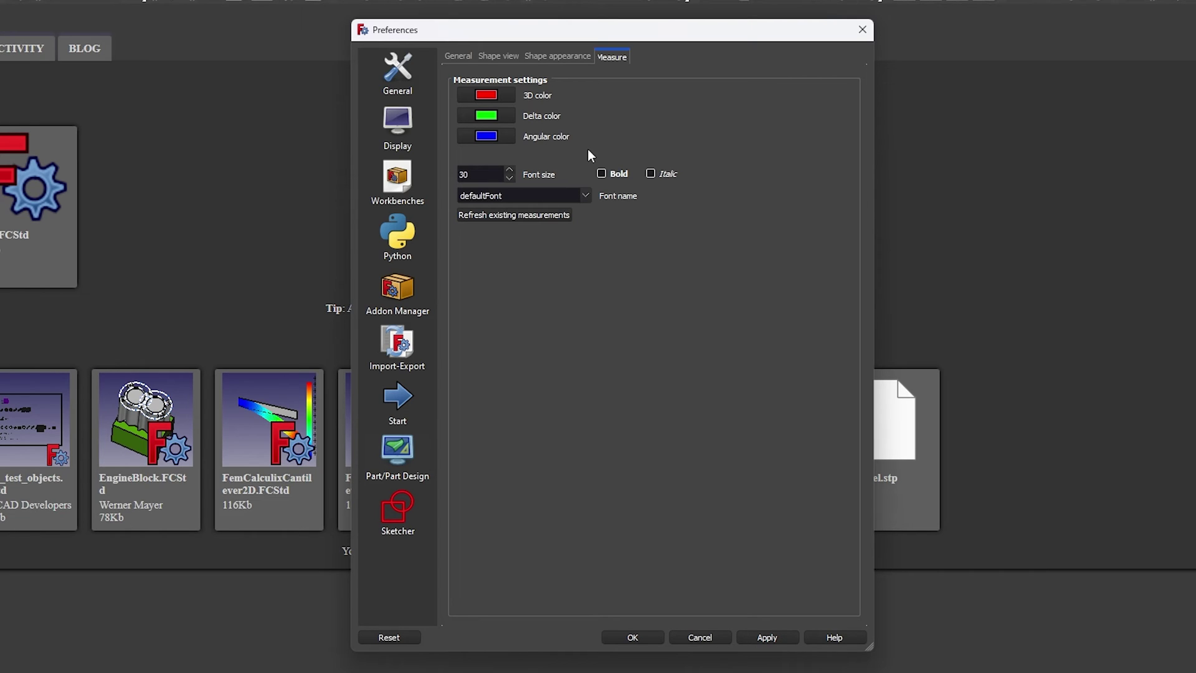
Review the Sketcher General, Grid and Colors settings and apply them
{"action": "left_click", "coordinate": [397, 512]}
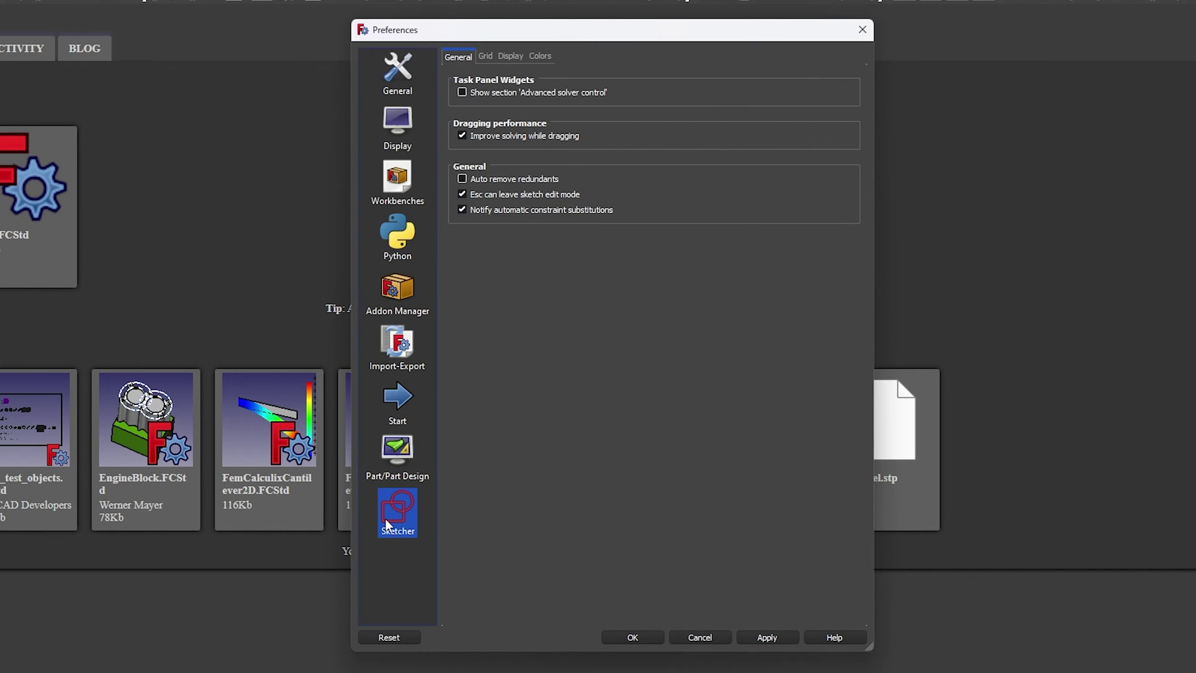
{"action": "left_click", "coordinate": [486, 56]}
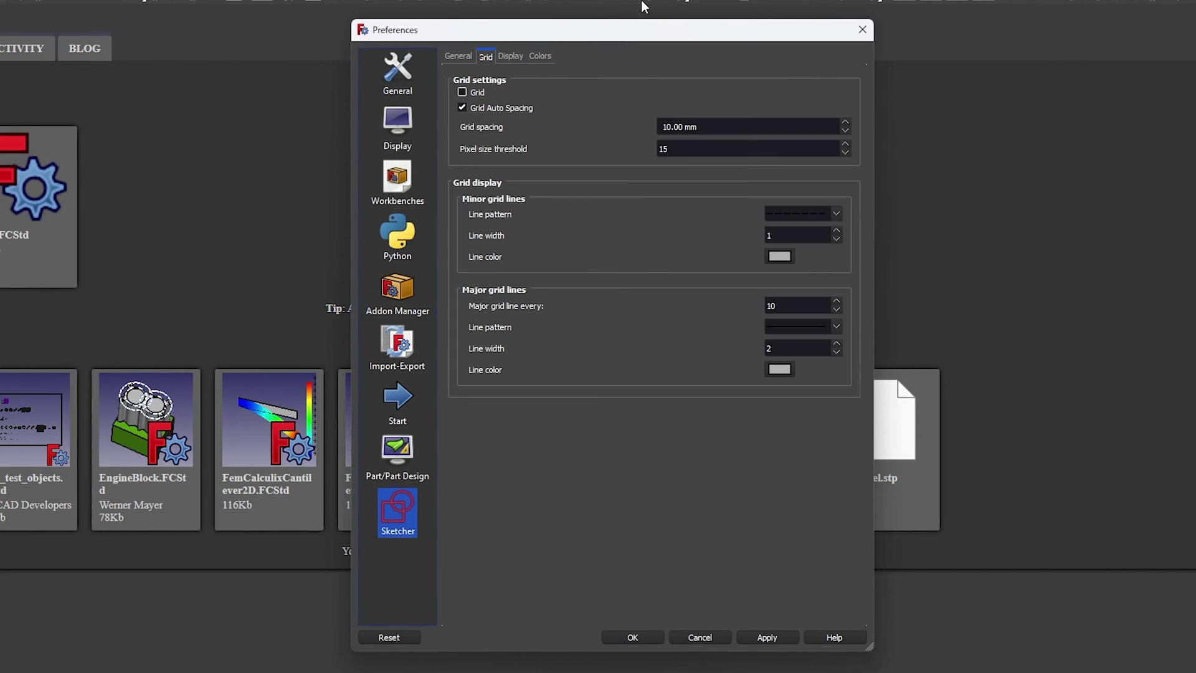
{"action": "left_click", "coordinate": [541, 56]}
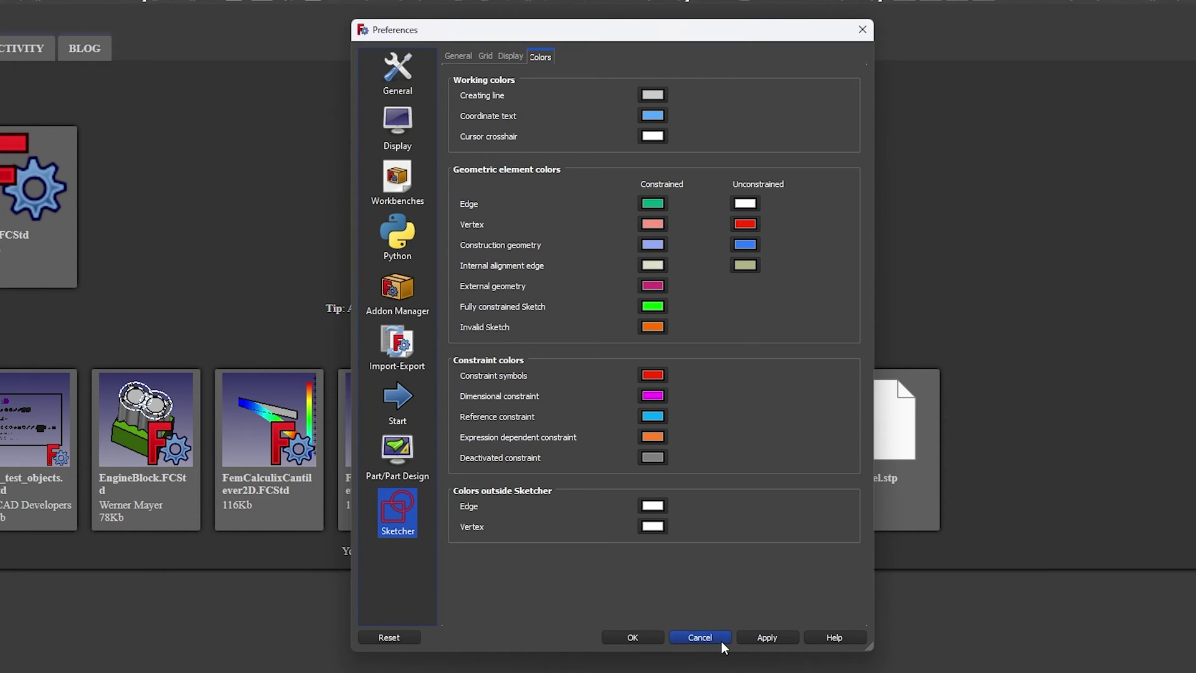
{"action": "left_click", "coordinate": [783, 639]}
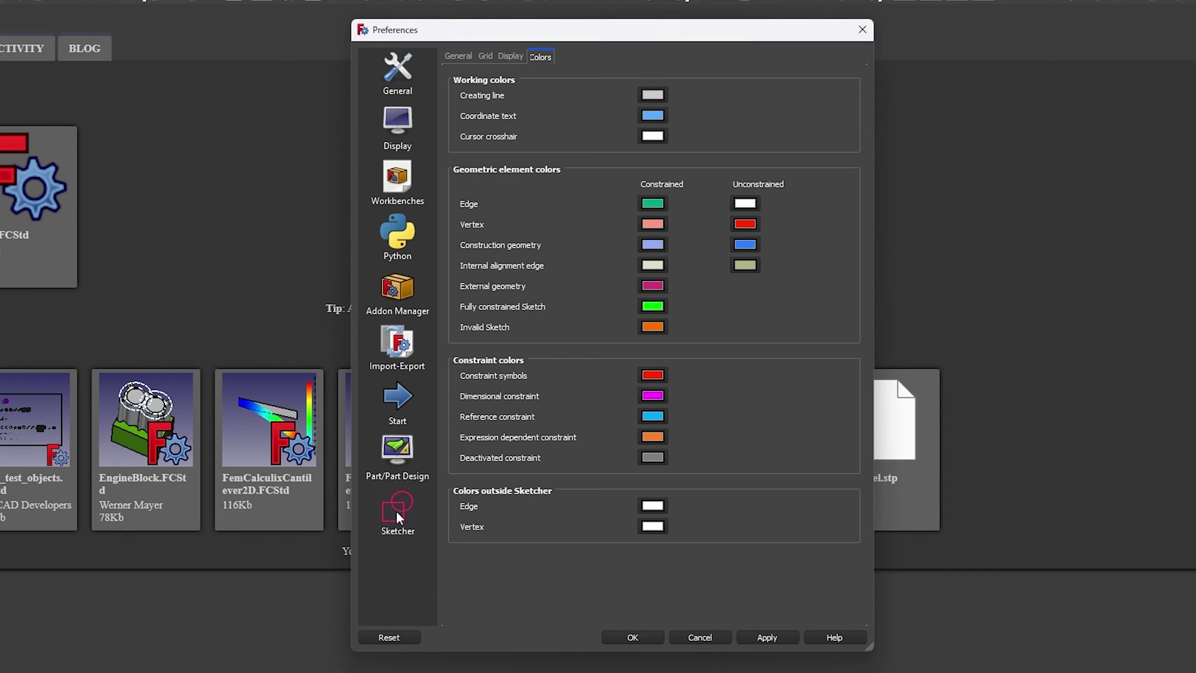
Set the toolbar icons to Extra large (48px) on the General page and apply
{"action": "left_click", "coordinate": [633, 637]}
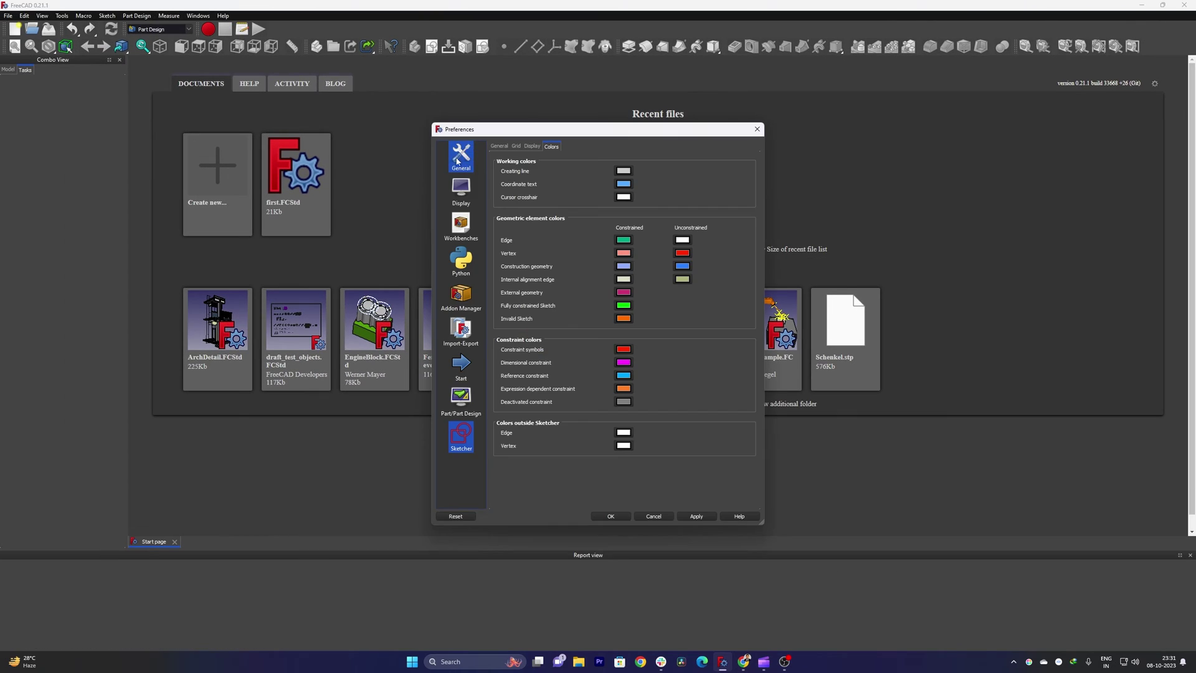
{"action": "left_click", "coordinate": [457, 161]}
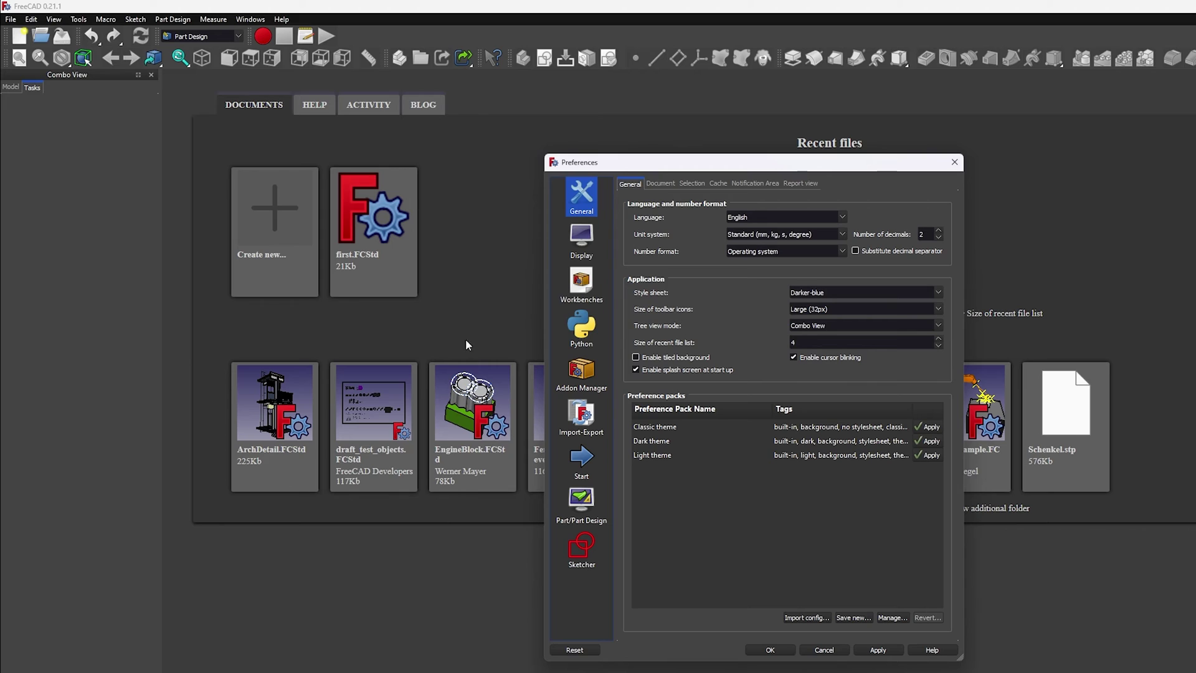
{"action": "left_click", "coordinate": [919, 309]}
{"action": "left_click", "coordinate": [872, 337]}
{"action": "left_click", "coordinate": [879, 650]}
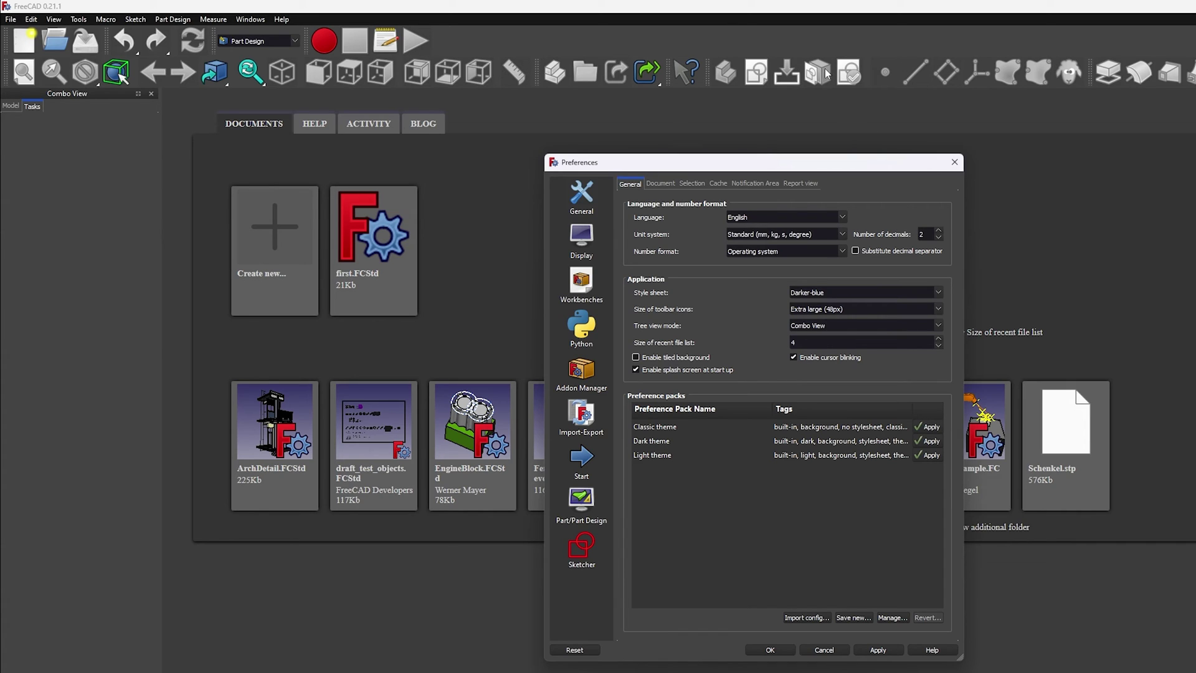
Try Small (16px) toolbar icons, then settle on Large (32px), applying each
{"action": "left_click", "coordinate": [941, 305]}
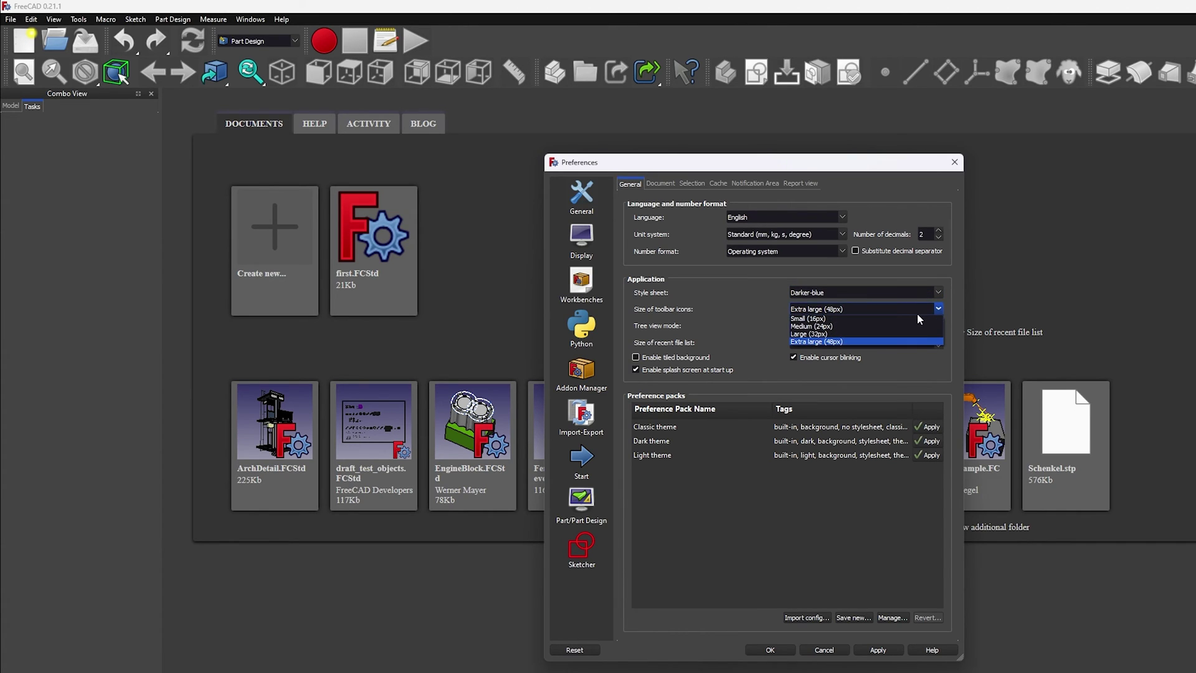
{"action": "left_click", "coordinate": [915, 317]}
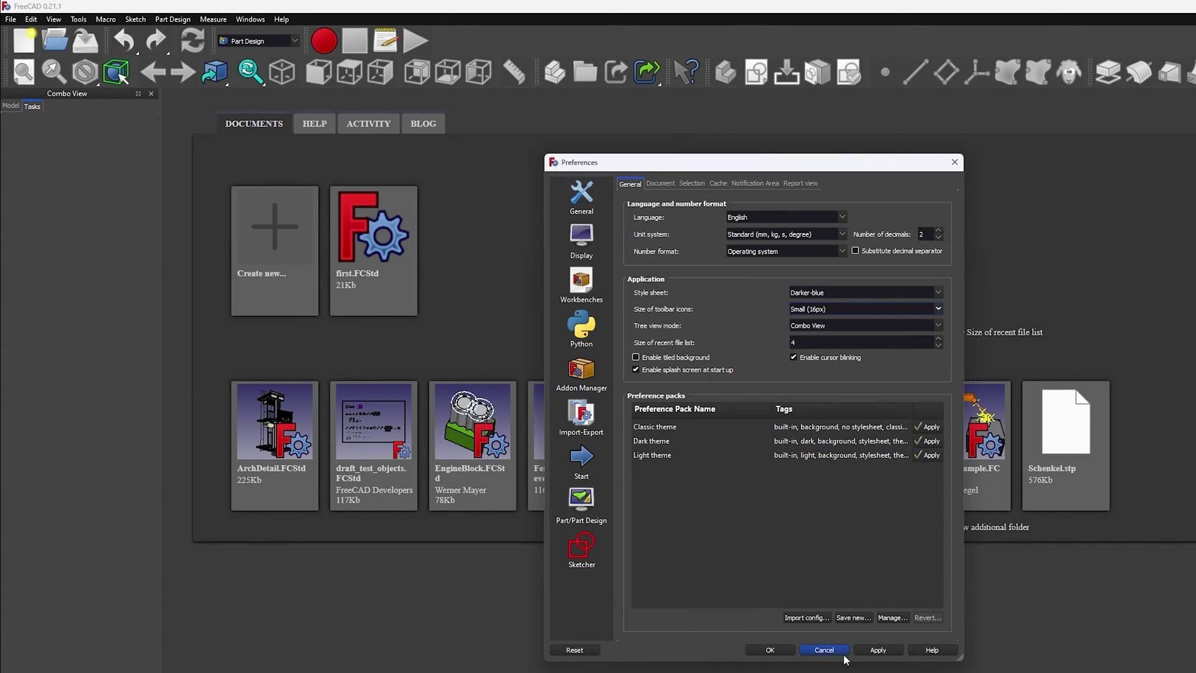
{"action": "left_click", "coordinate": [879, 649]}
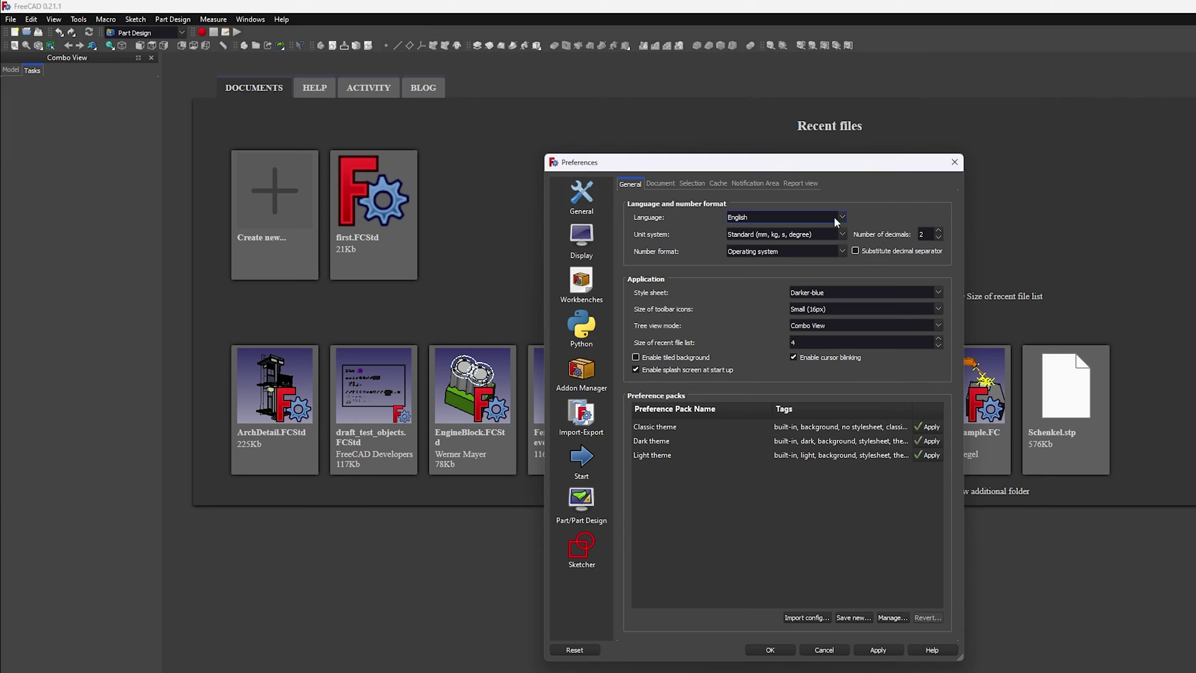
{"action": "left_click", "coordinate": [925, 310]}
{"action": "left_click", "coordinate": [854, 333]}
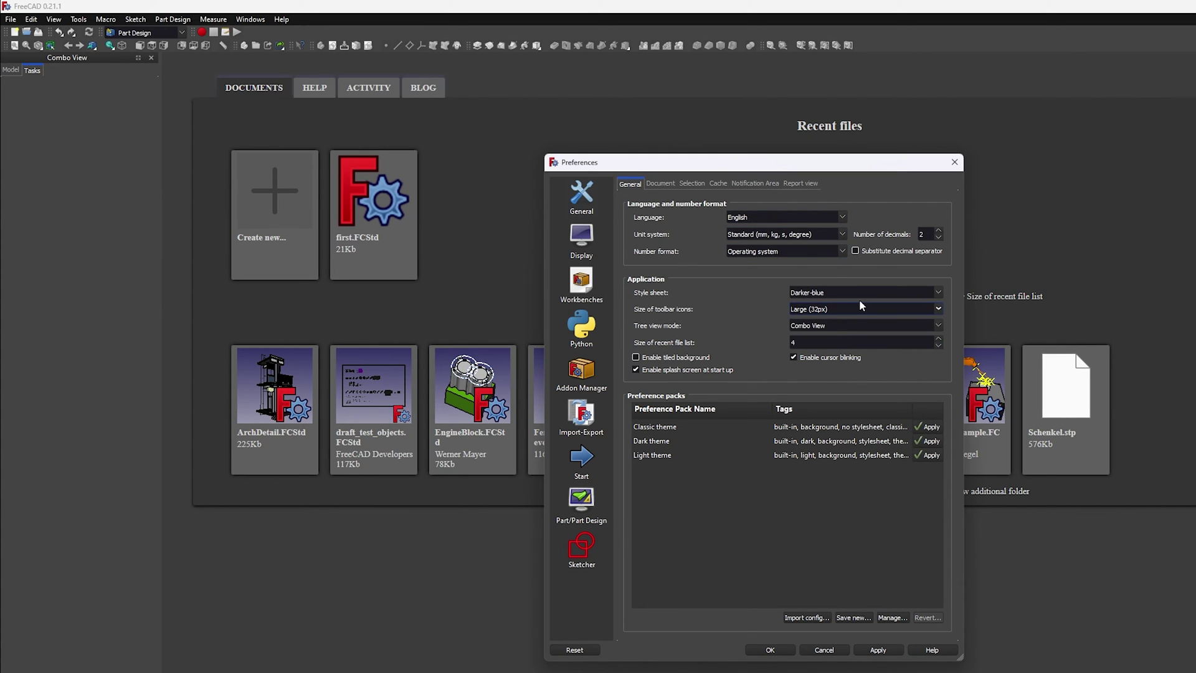
{"action": "left_click", "coordinate": [878, 649]}
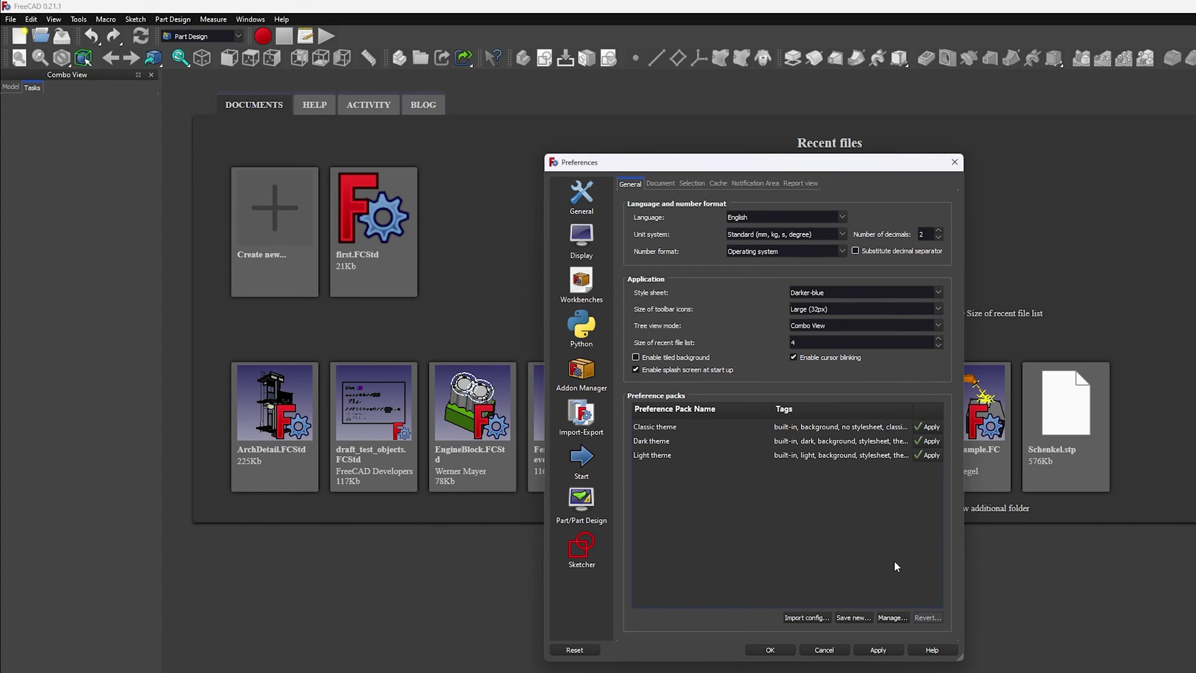
{"action": "left_click", "coordinate": [853, 618]}
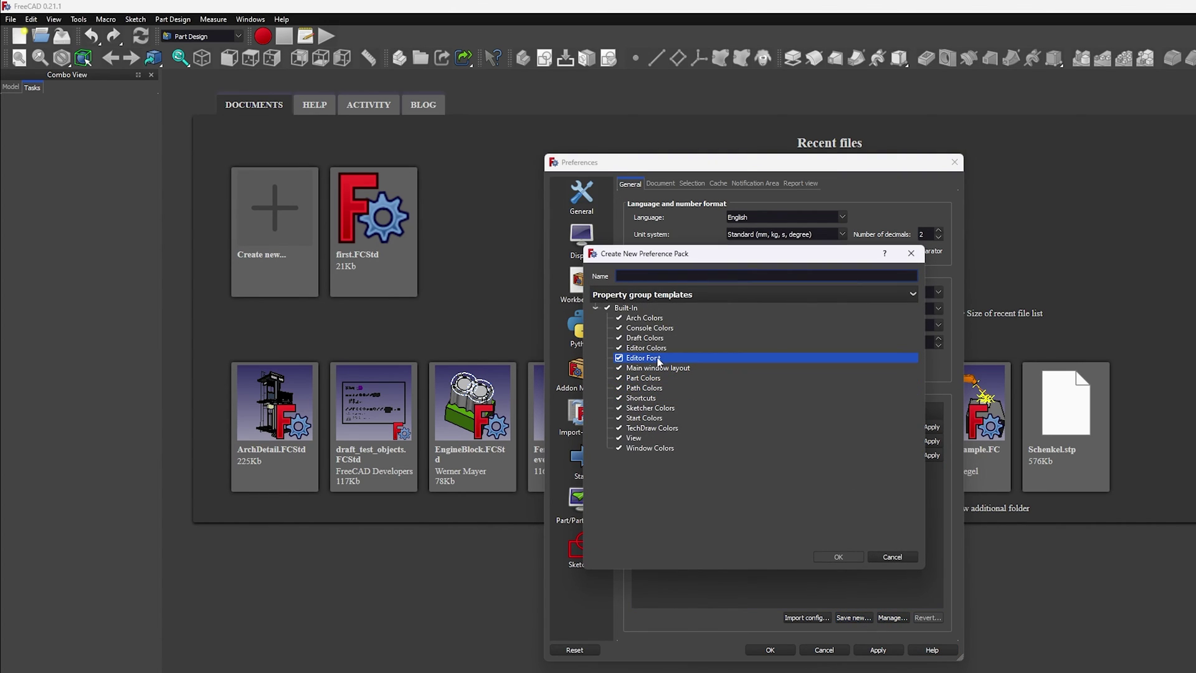
{"action": "left_click", "coordinate": [895, 557]}
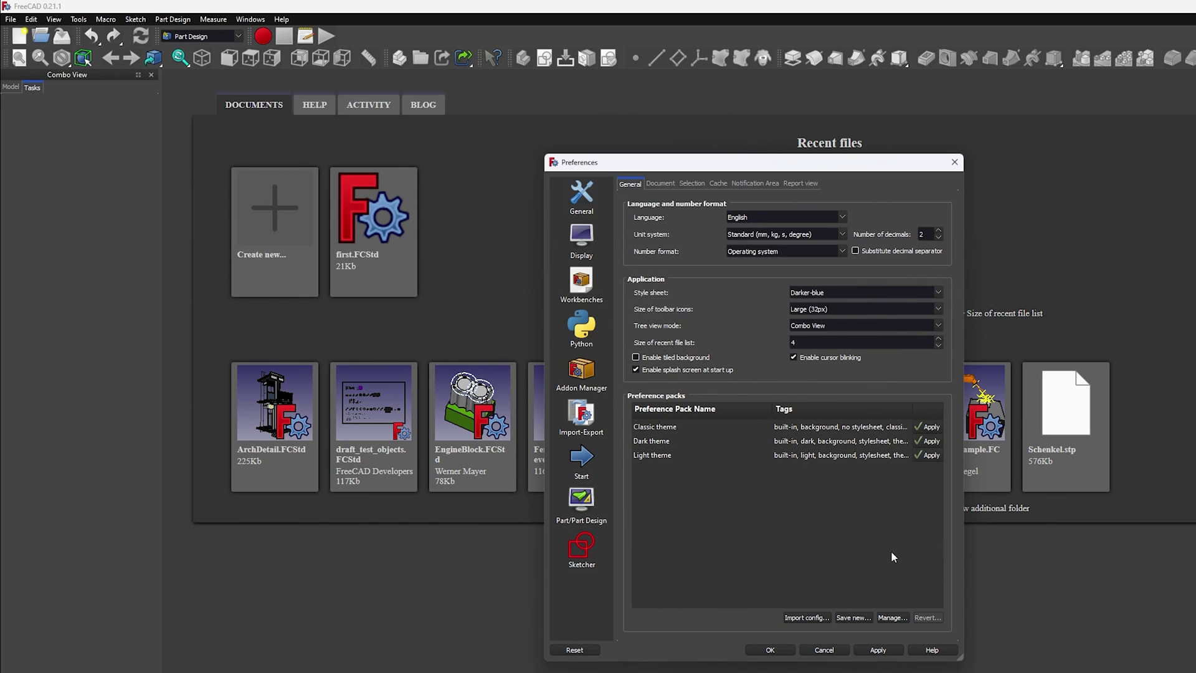
{"action": "left_click", "coordinate": [865, 619]}
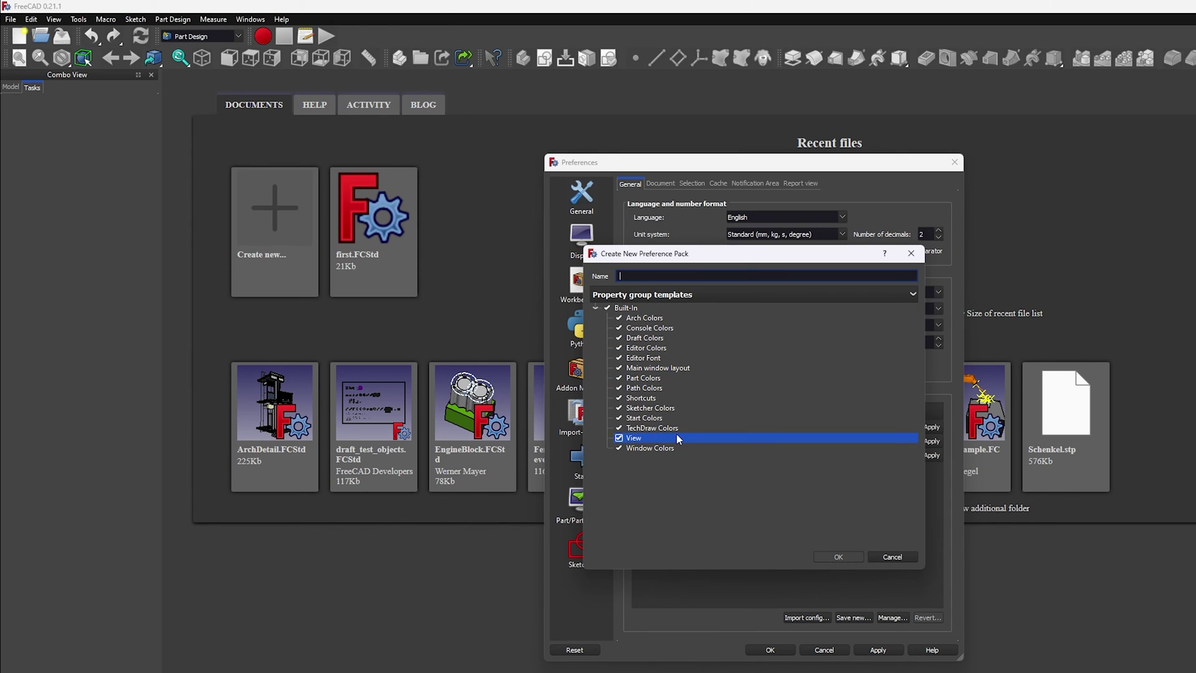
{"action": "left_click", "coordinate": [892, 557]}
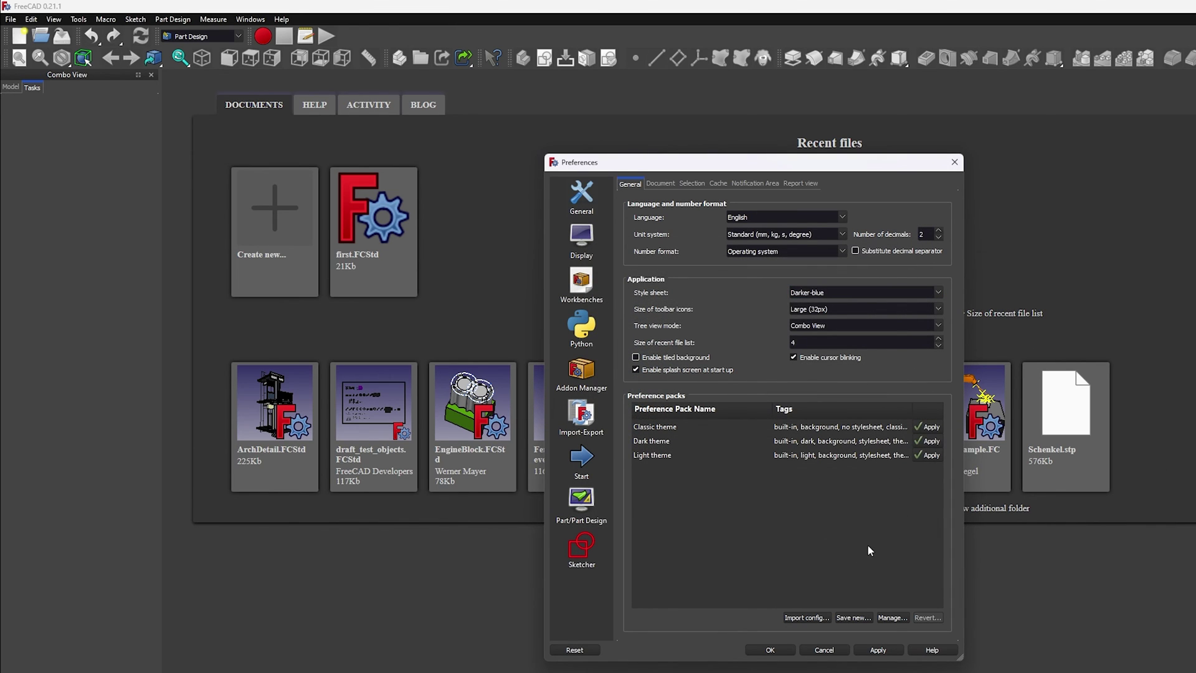
{"action": "left_click", "coordinate": [862, 620]}
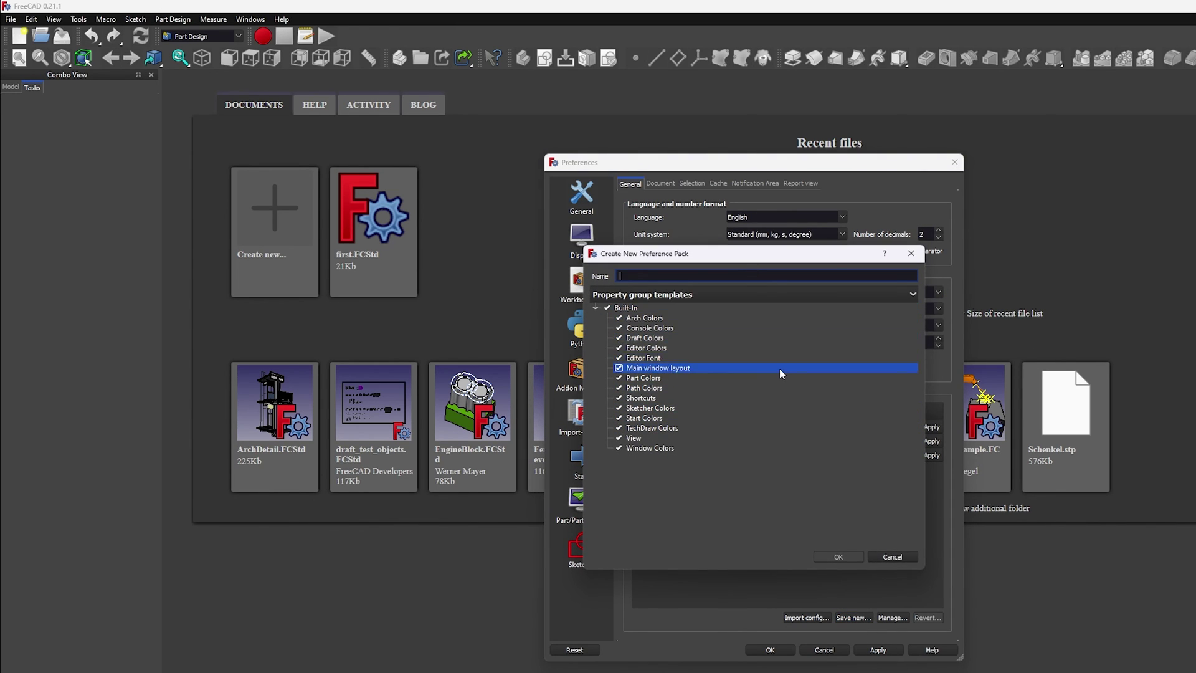
{"action": "type", "text": "test"}
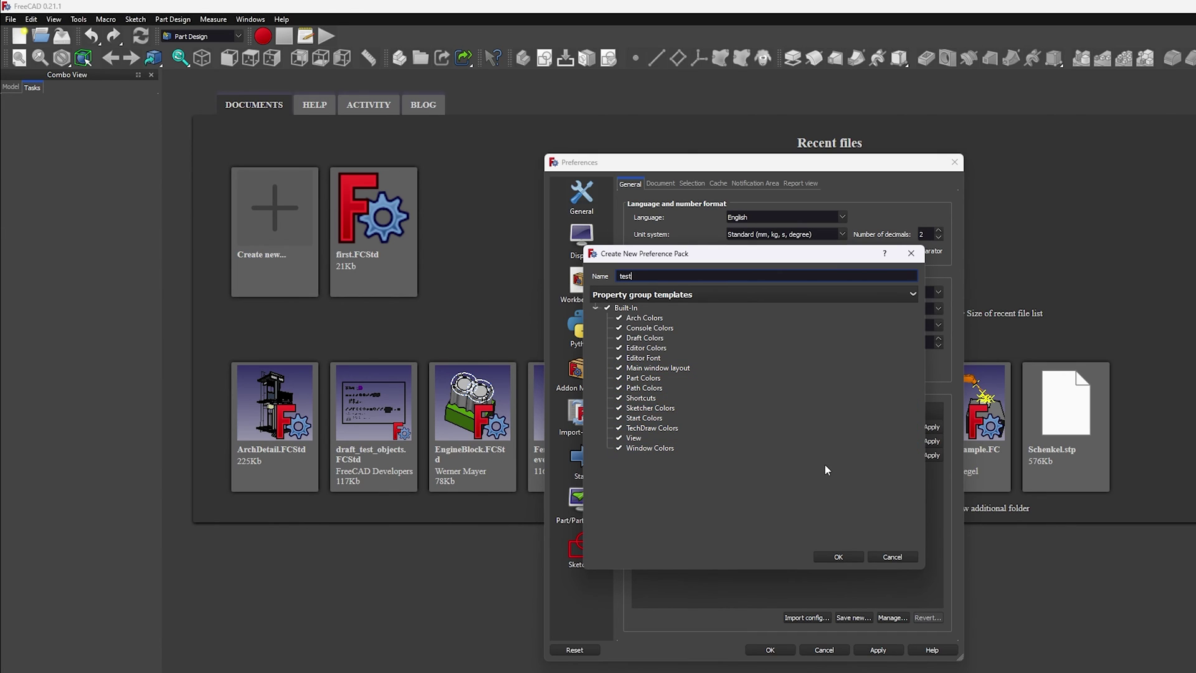
{"action": "left_click", "coordinate": [839, 558]}
{"action": "left_click", "coordinate": [793, 473]}
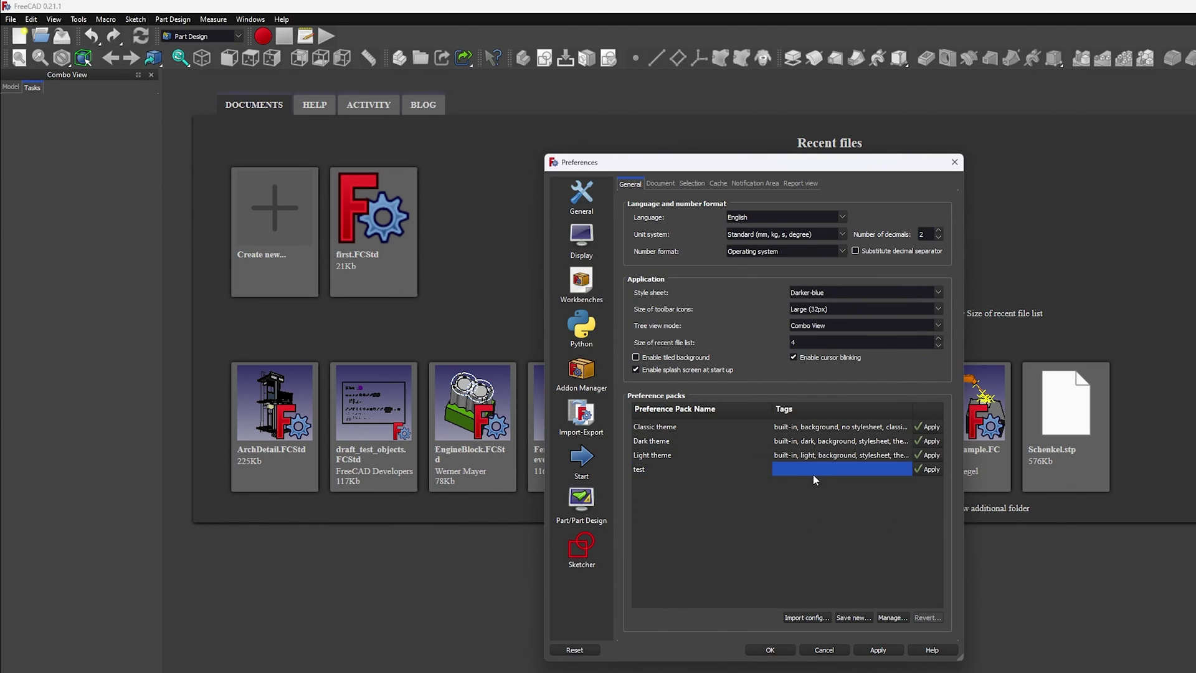
{"action": "left_click", "coordinate": [892, 617]}
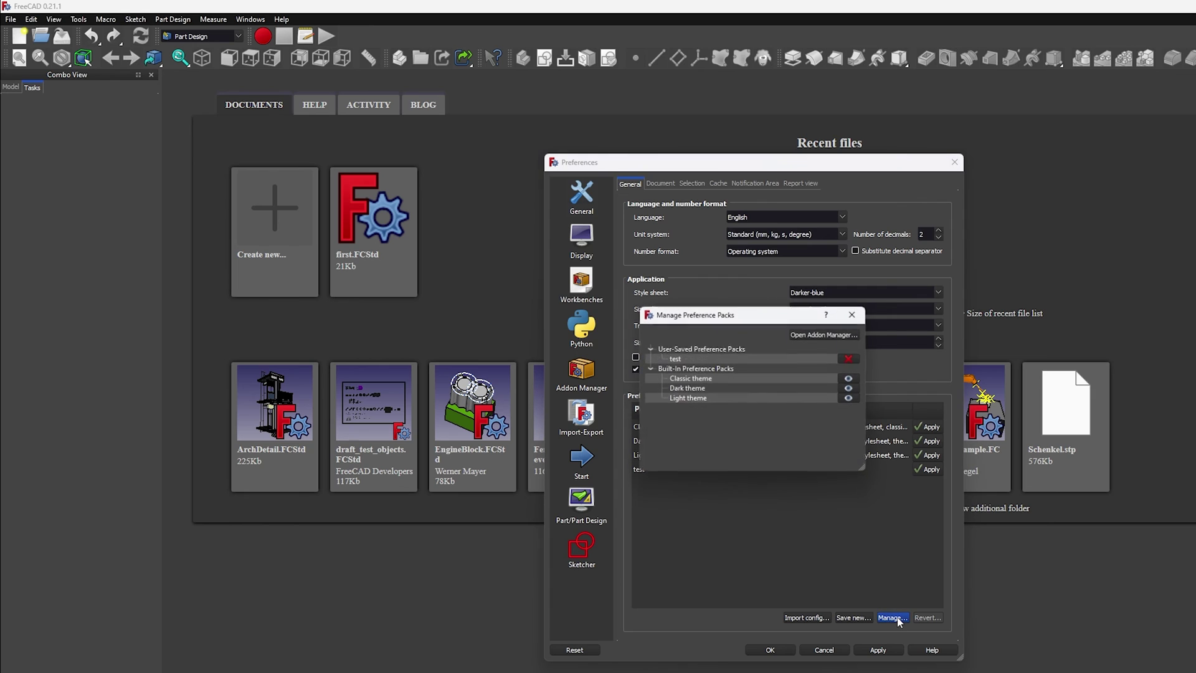
{"action": "left_click", "coordinate": [852, 359]}
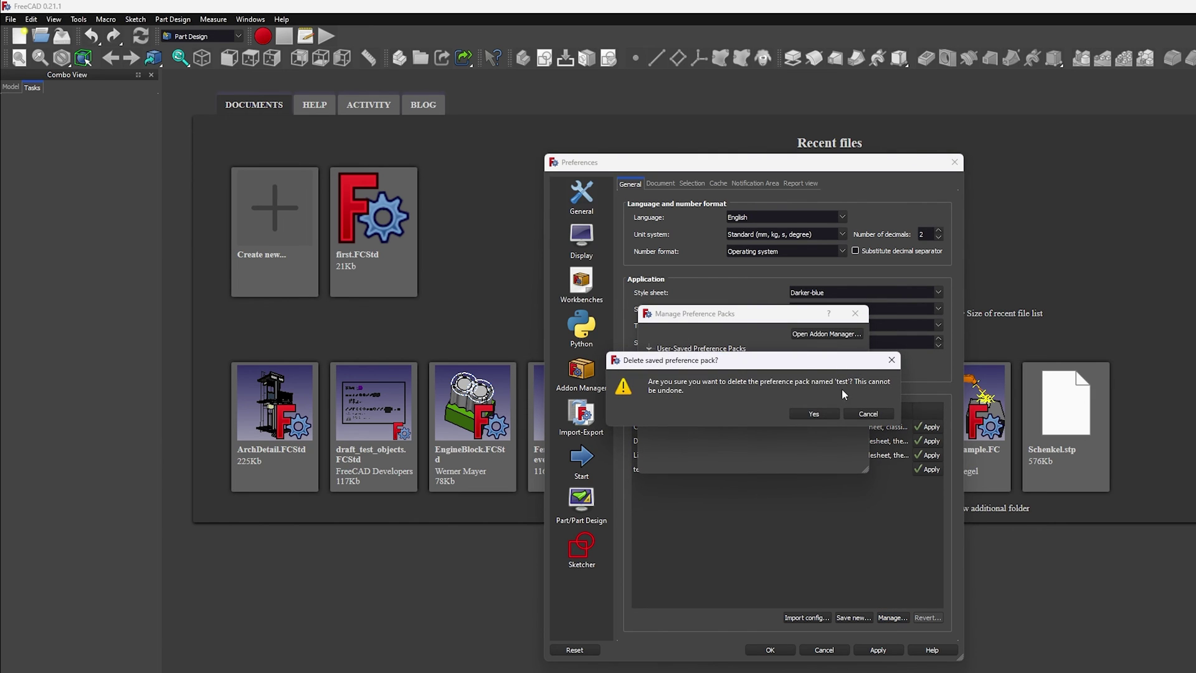
{"action": "left_click", "coordinate": [815, 415]}
{"action": "key", "text": "Escape"}
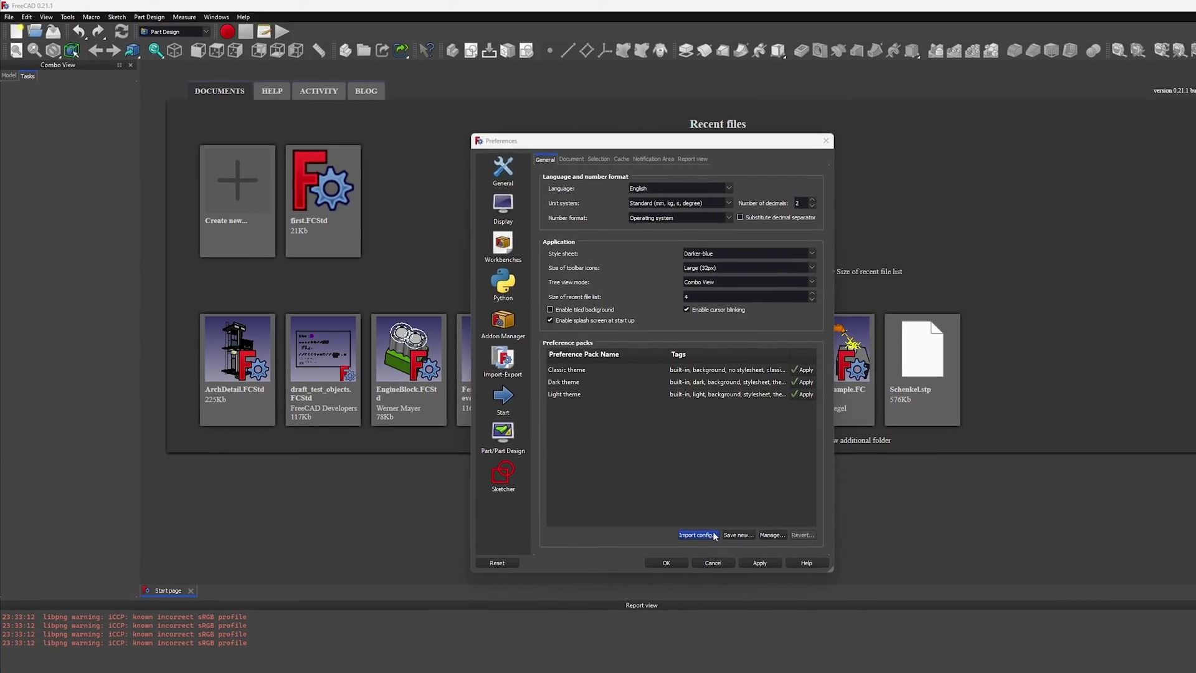
Cancel importing a config file and close Preferences with OK
{"action": "left_click", "coordinate": [823, 617]}
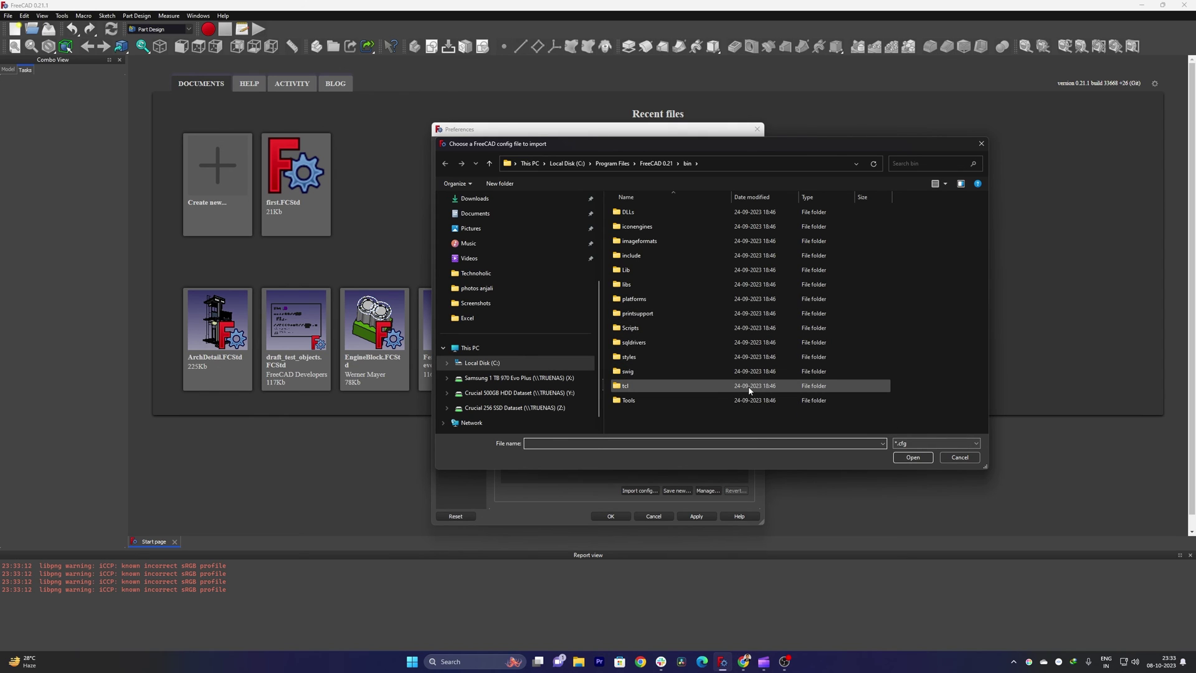
{"action": "left_click", "coordinate": [957, 459]}
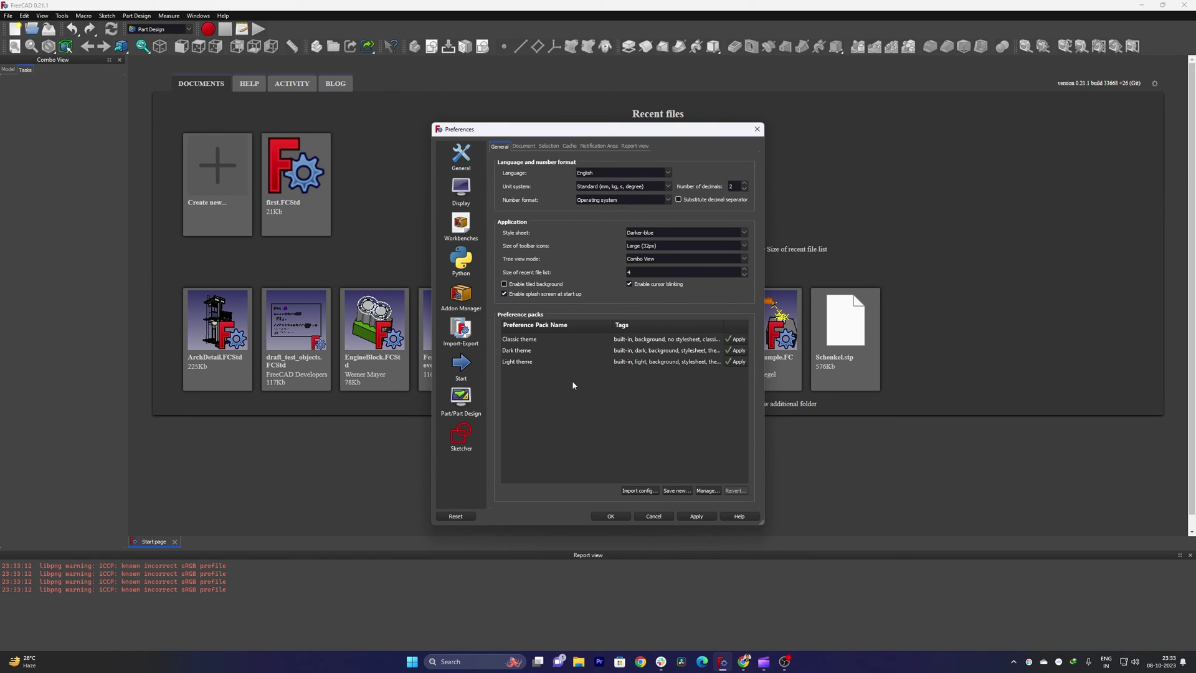
{"action": "left_click", "coordinate": [609, 519]}
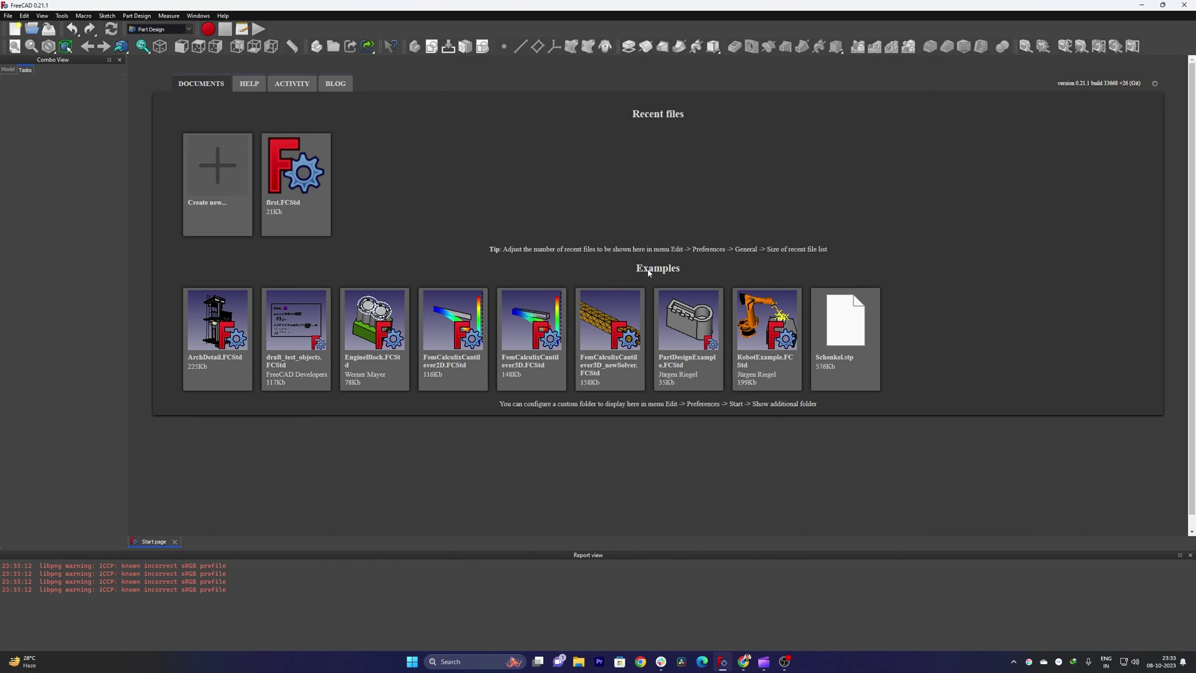